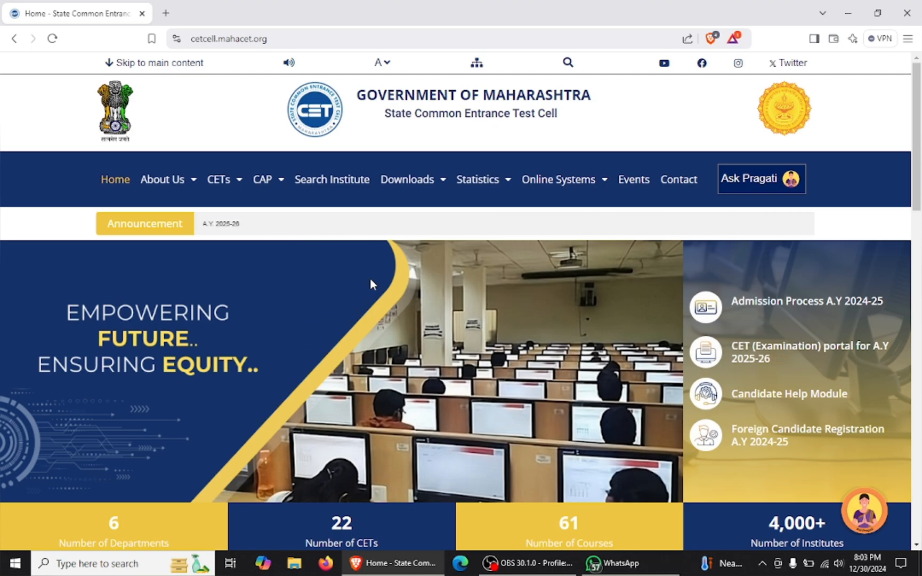
Open the notice about the started MCA and L.L.B.3 Yrs. CET registration for A.Y. 2025-26 and begin a new user registration.
scroll(371, 278, down, 7)
scroll(371, 284, down, 6)
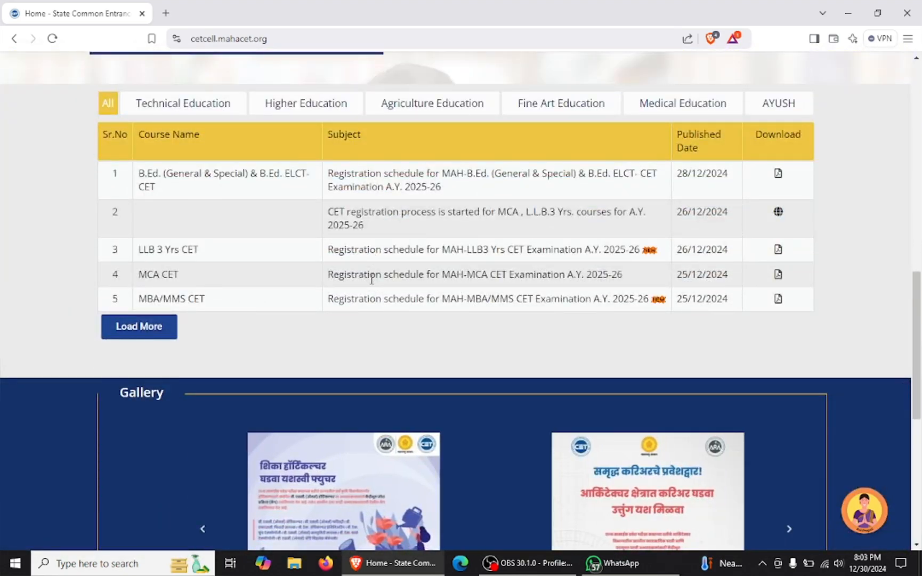
drag(328, 212, 368, 232)
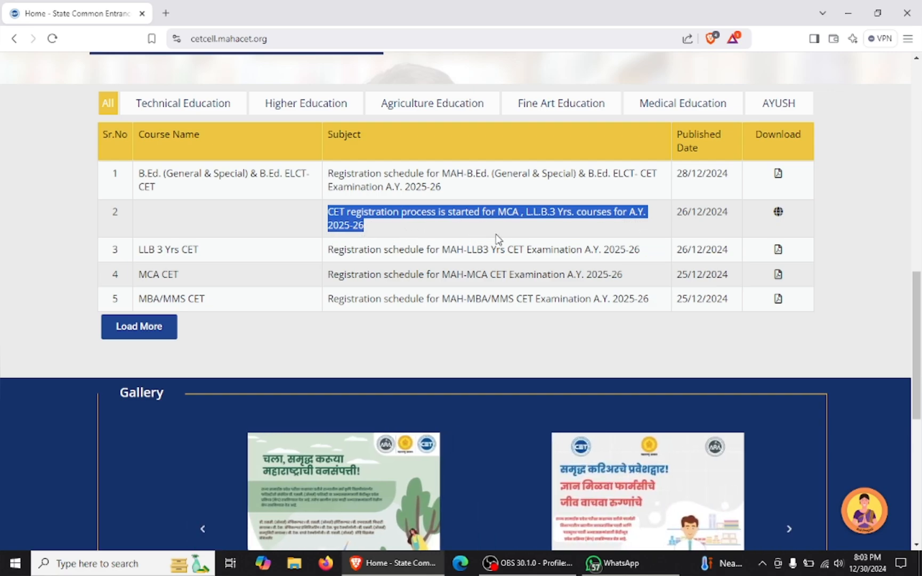
click(778, 214)
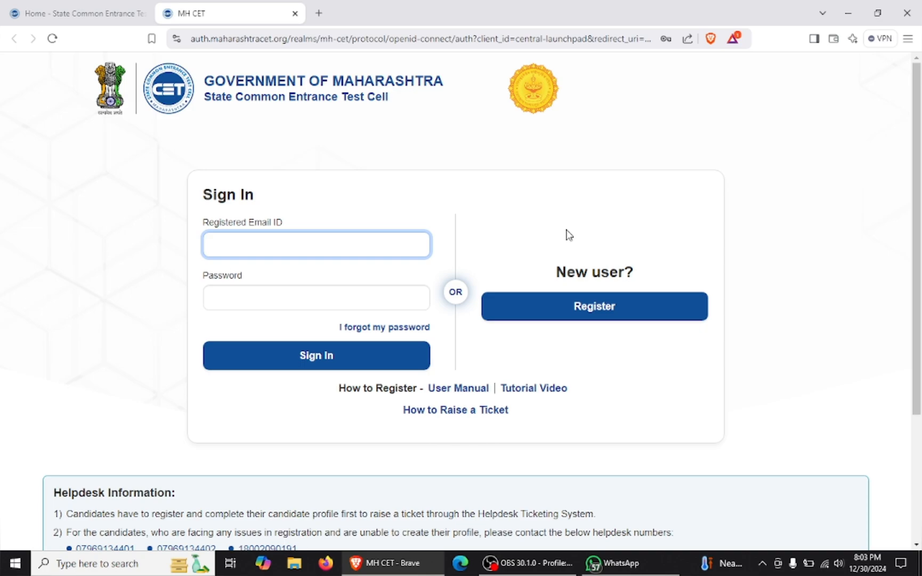
click(564, 311)
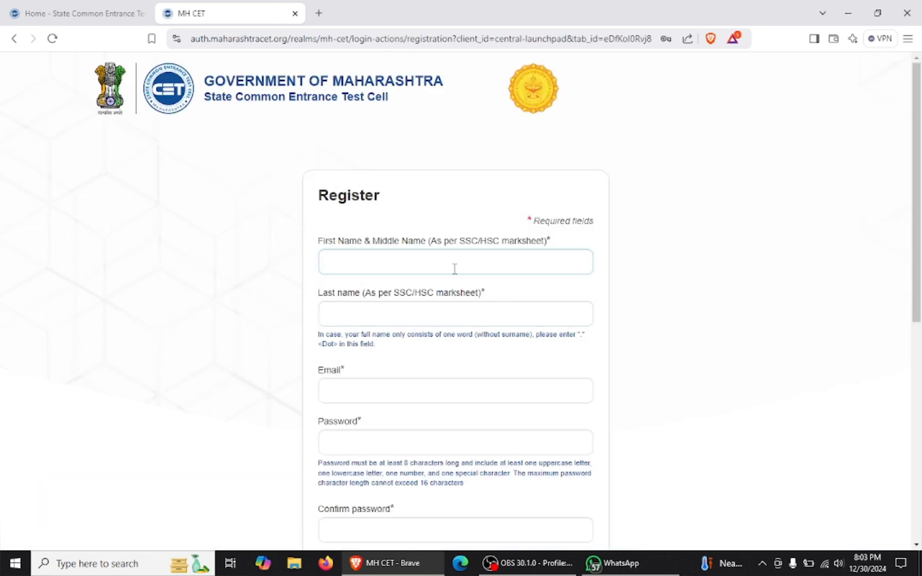
Fill in the candidate's first and middle name and the last name in the registration form.
click(455, 268)
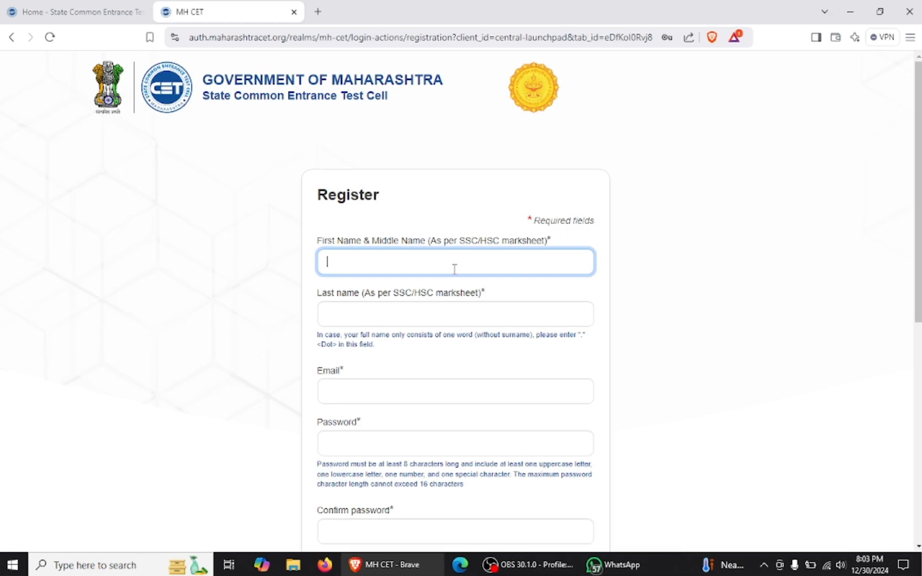
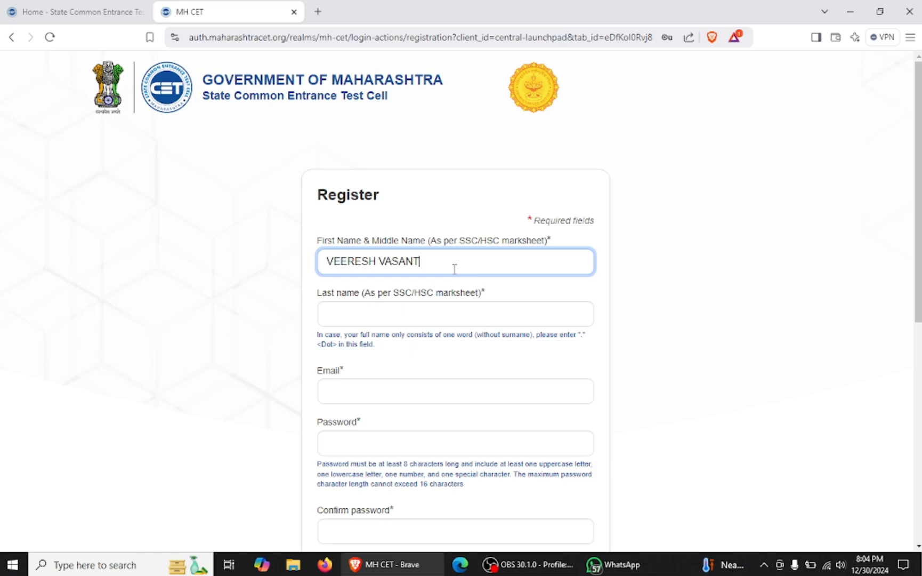
click(410, 315)
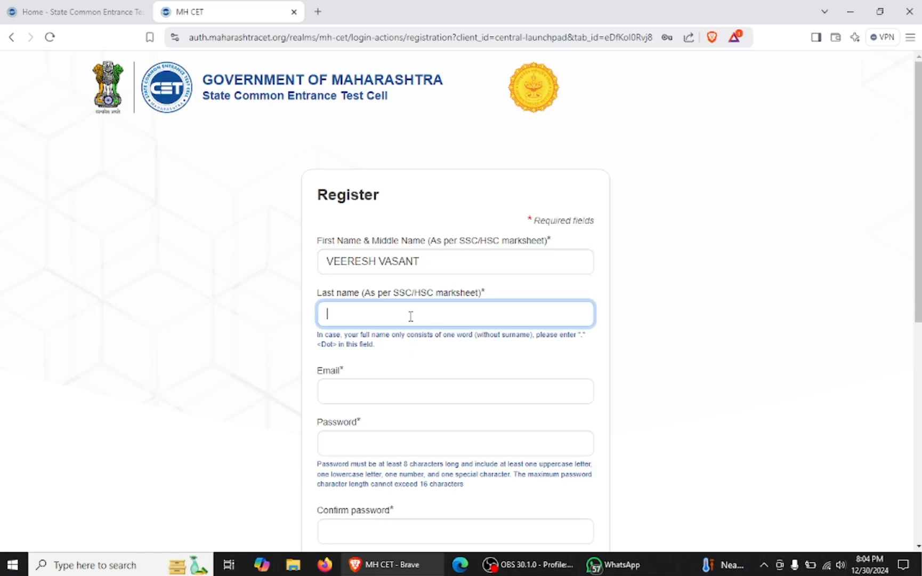
Fill in the candidate's e-mail address in the registration form.
click(373, 399)
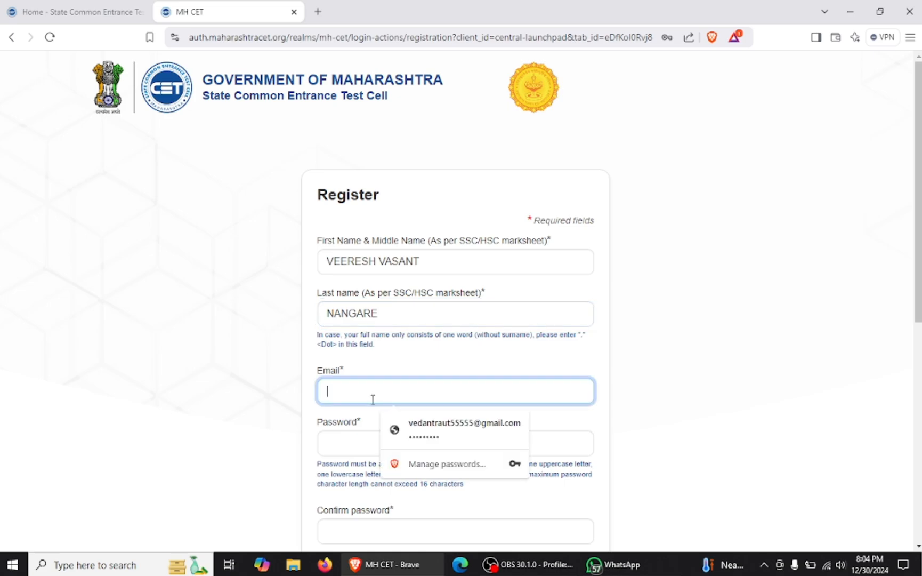
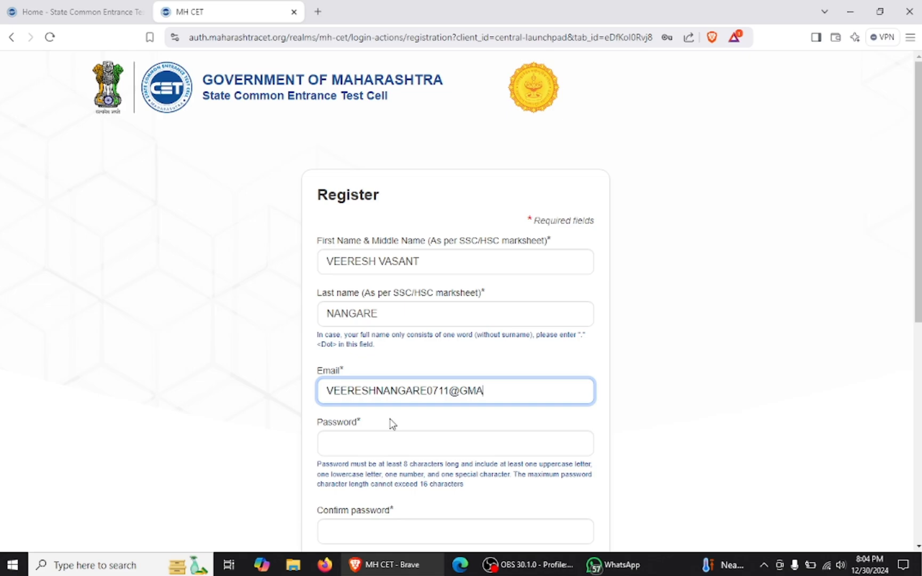
Enter the account password and repeat it in the password confirmation field.
click(380, 443)
scroll(385, 430, down, 3)
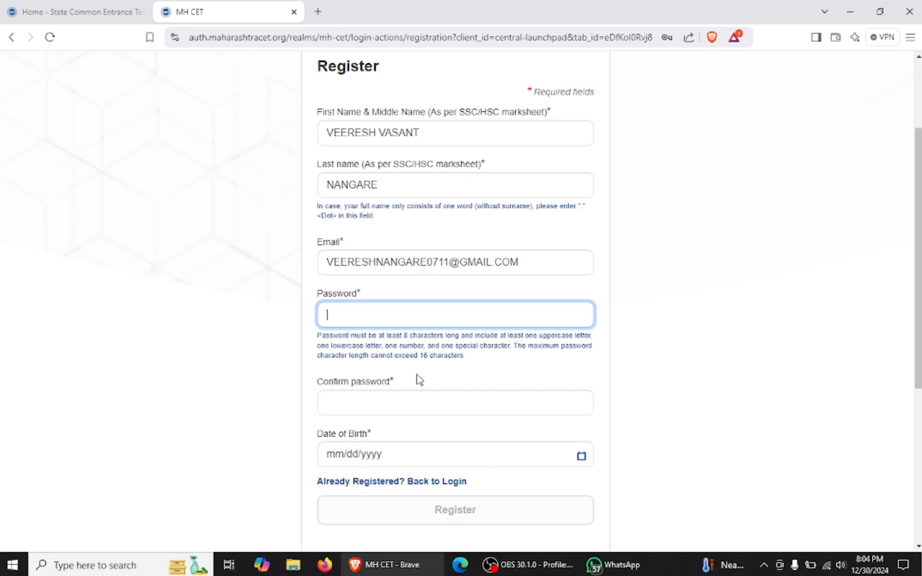
text(••••••••••••••)
click(412, 411)
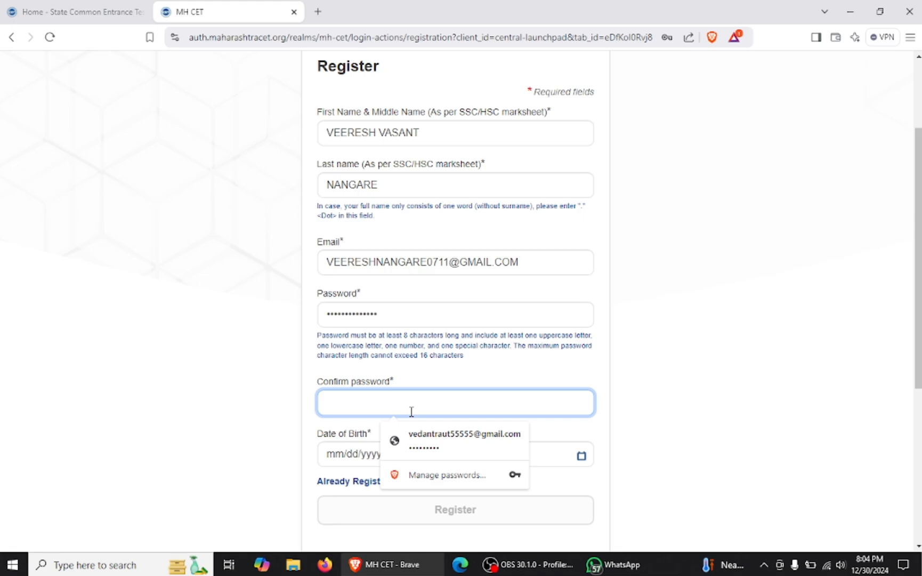
text(•••••••)
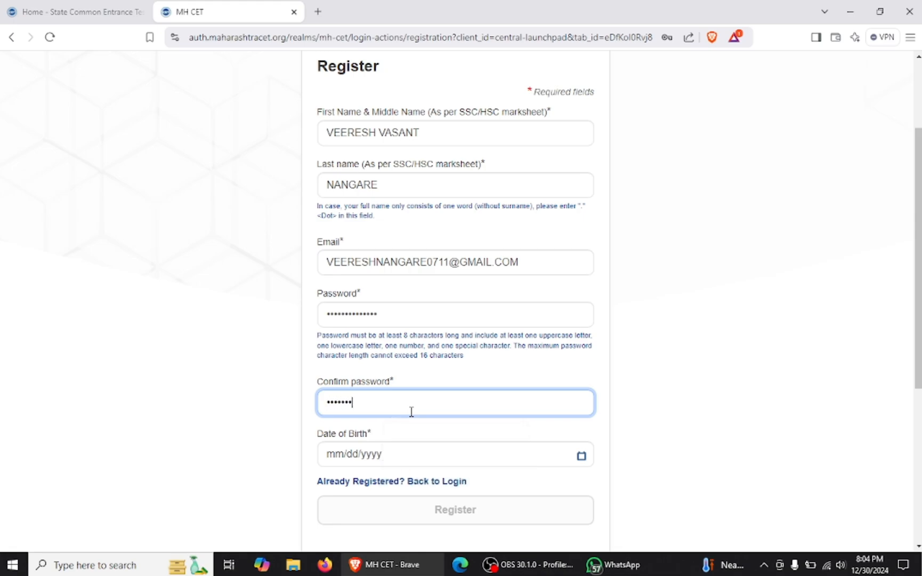
text(•••••••)
Choose the candidate's date of birth in the registration form's calendar.
click(378, 456)
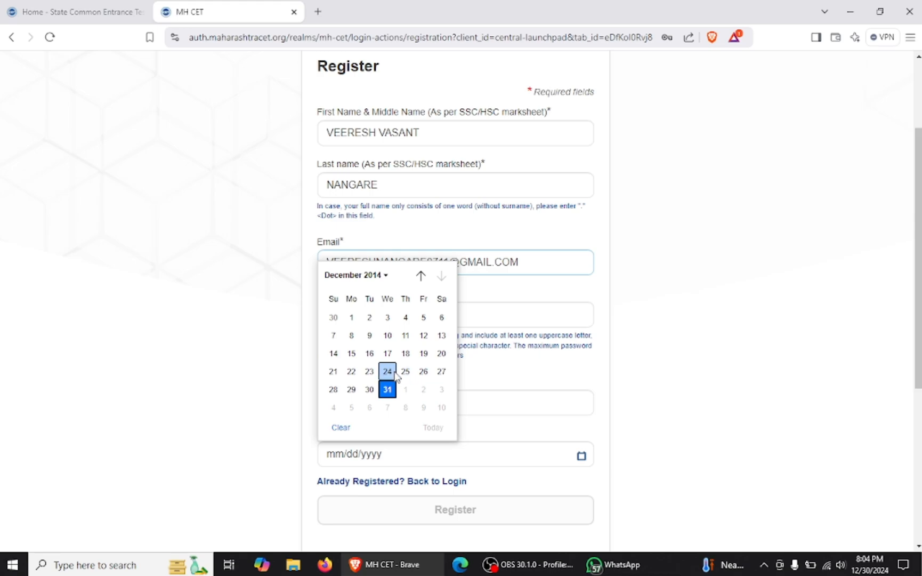
click(333, 335)
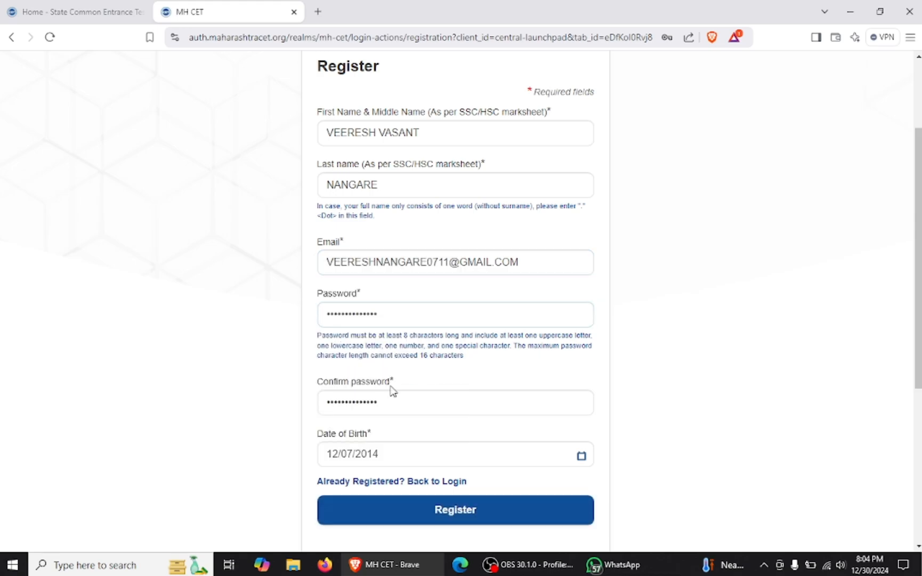
click(376, 457)
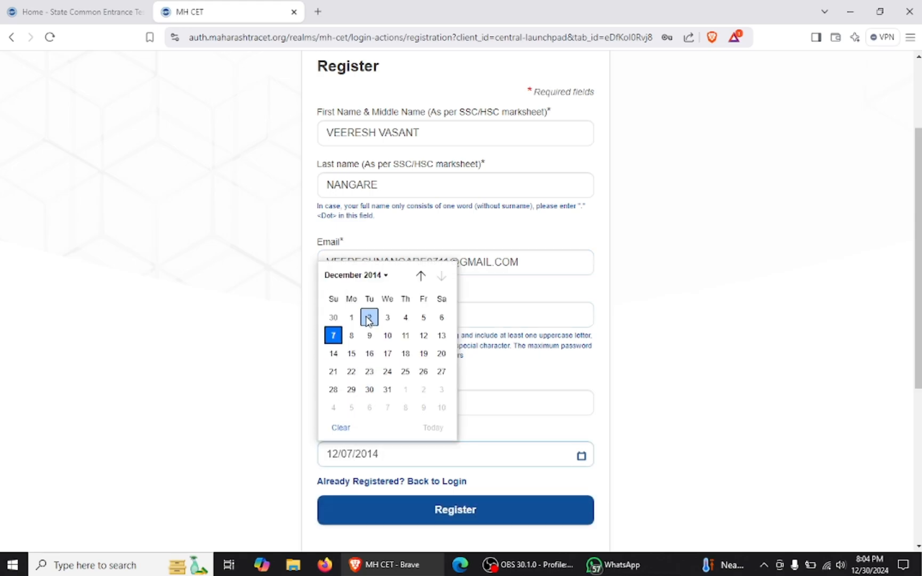
click(386, 277)
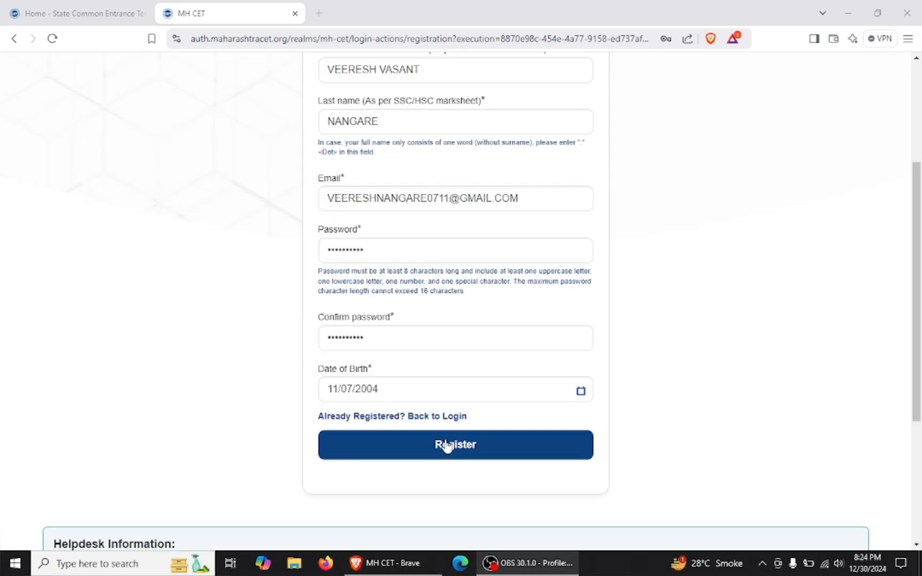
Submit the registration form and decline the browser's offer to save the password.
click(446, 446)
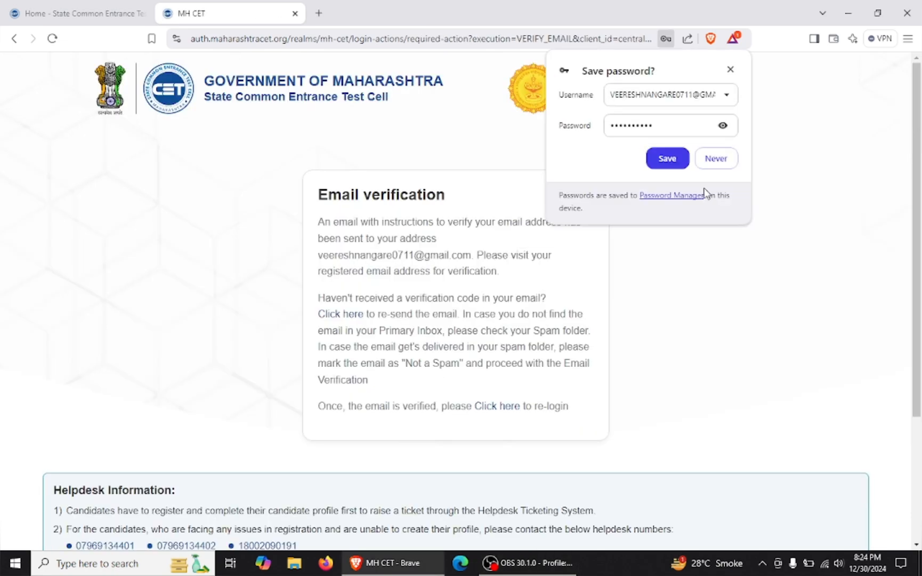
click(722, 166)
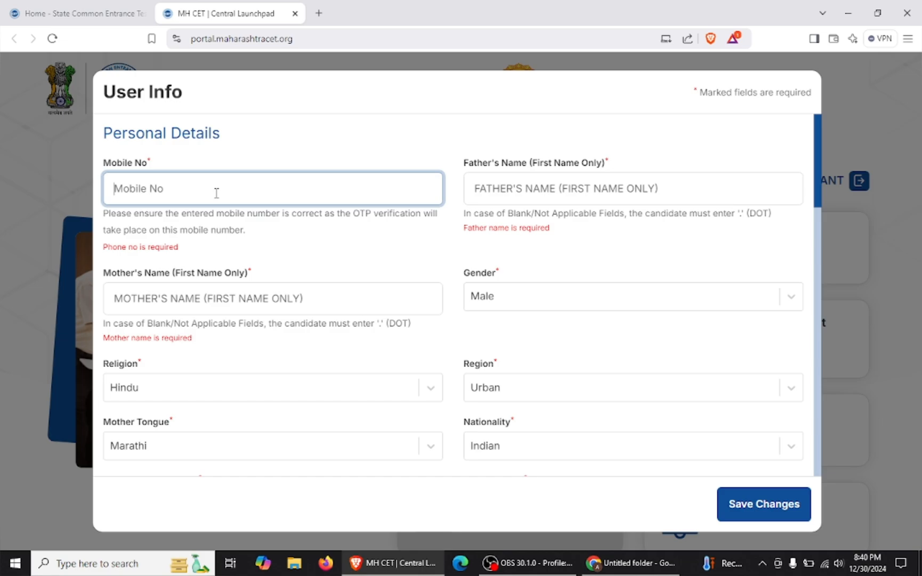
Fill in the candidate's mobile number and the father's and mother's first names in the personal details.
text(9)
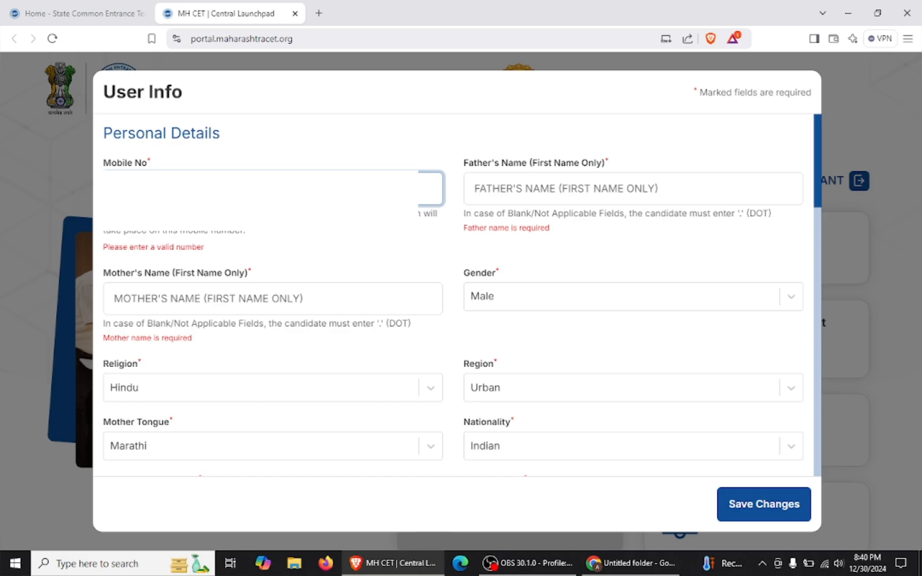
text(0)
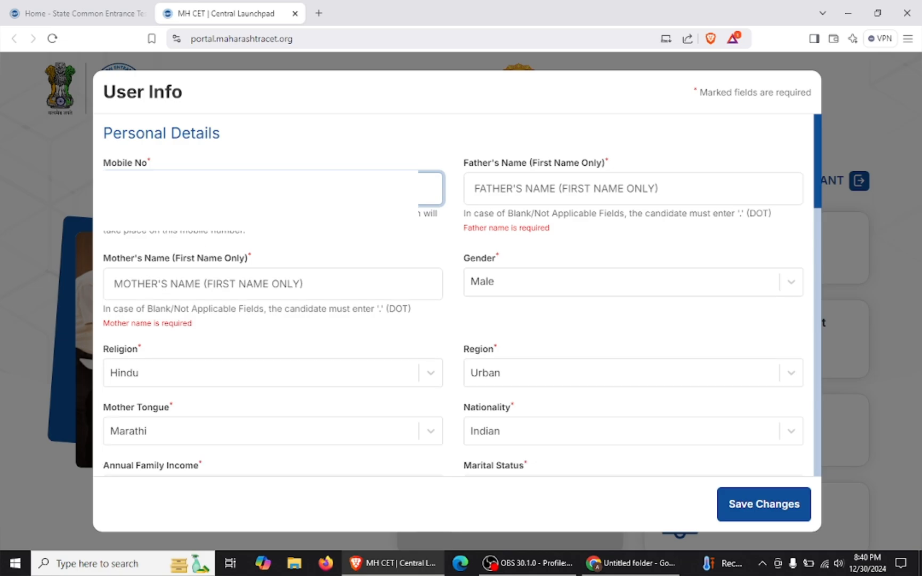
click(478, 182)
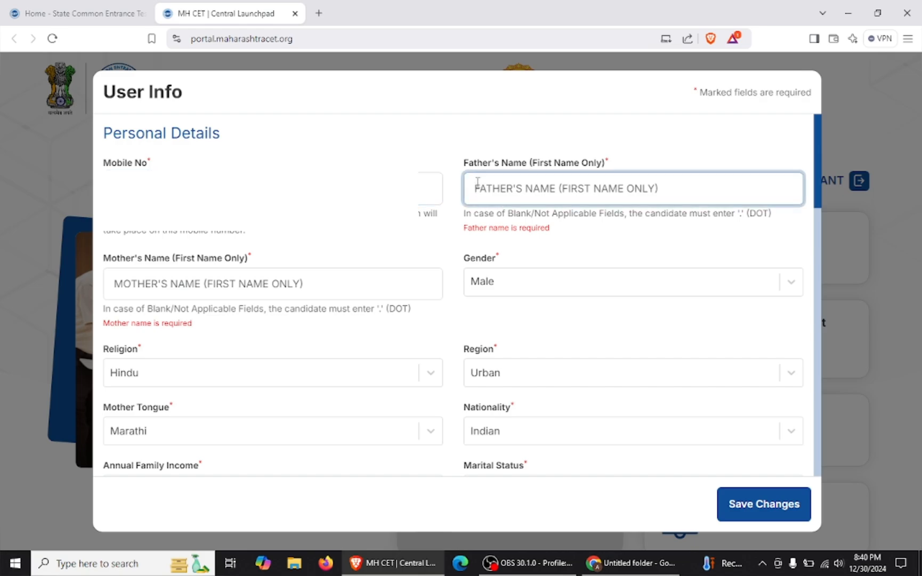
text(S)
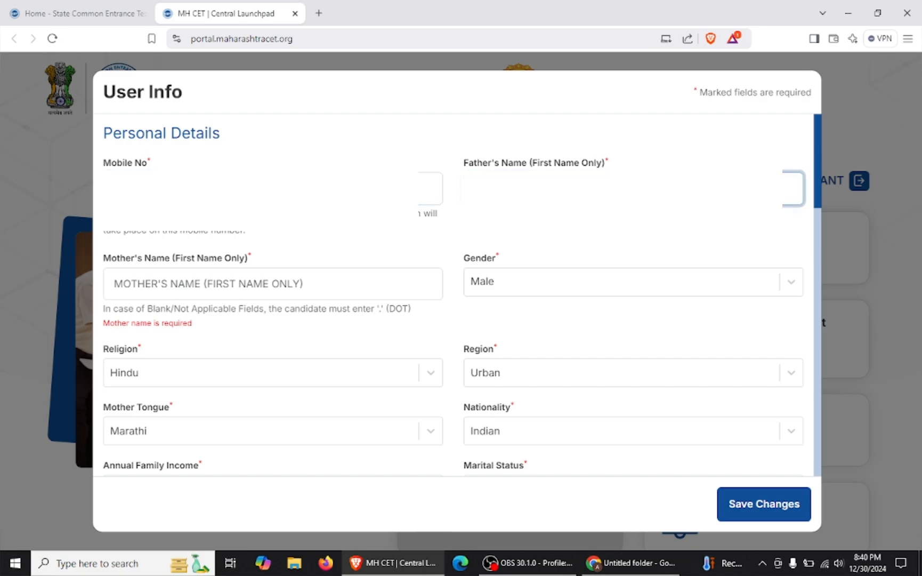
click(392, 284)
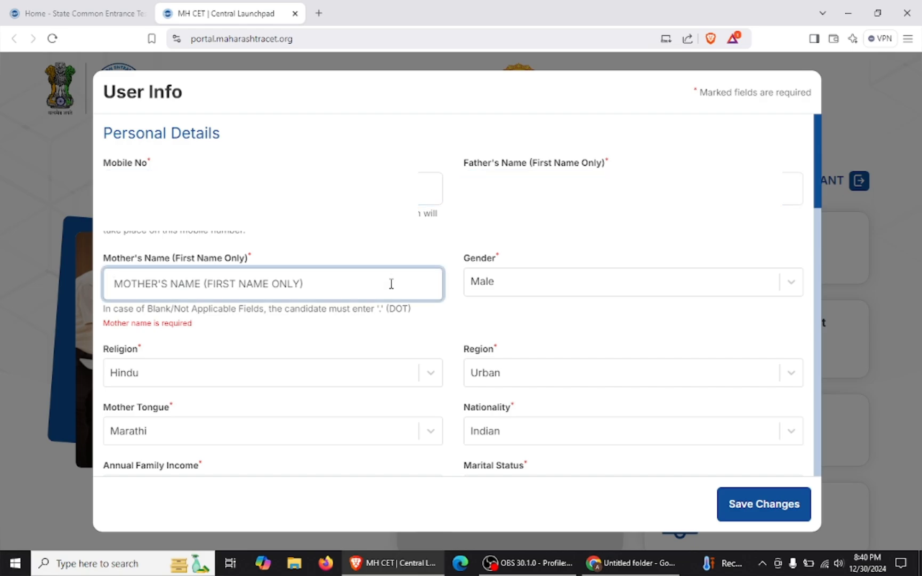
text(S)
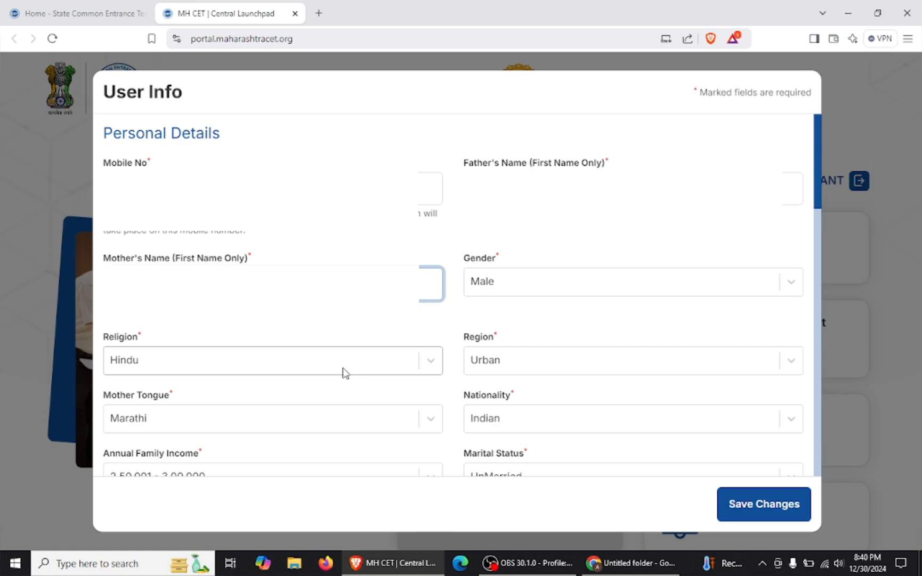
Set the region to Urban and the marital status to UnMarried in the personal details.
scroll(393, 369, down, 1)
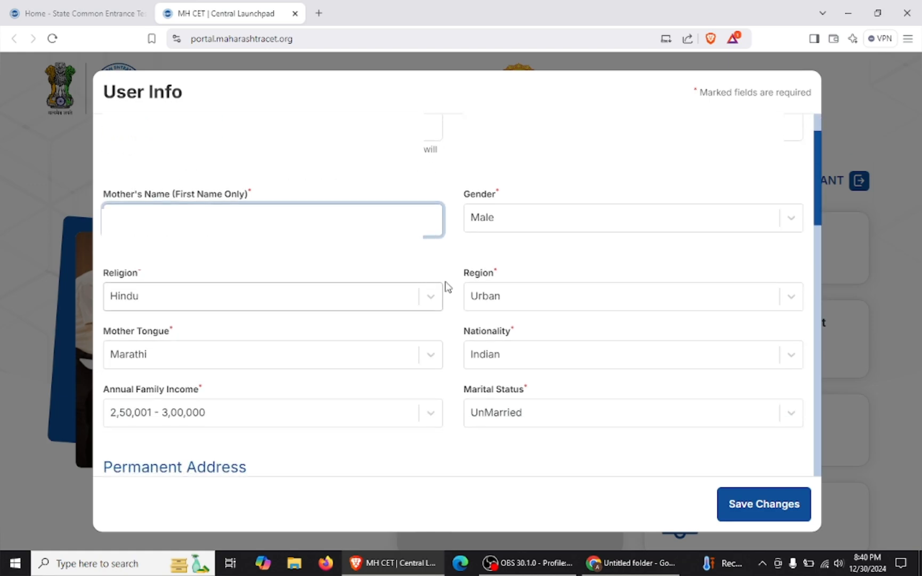
click(786, 301)
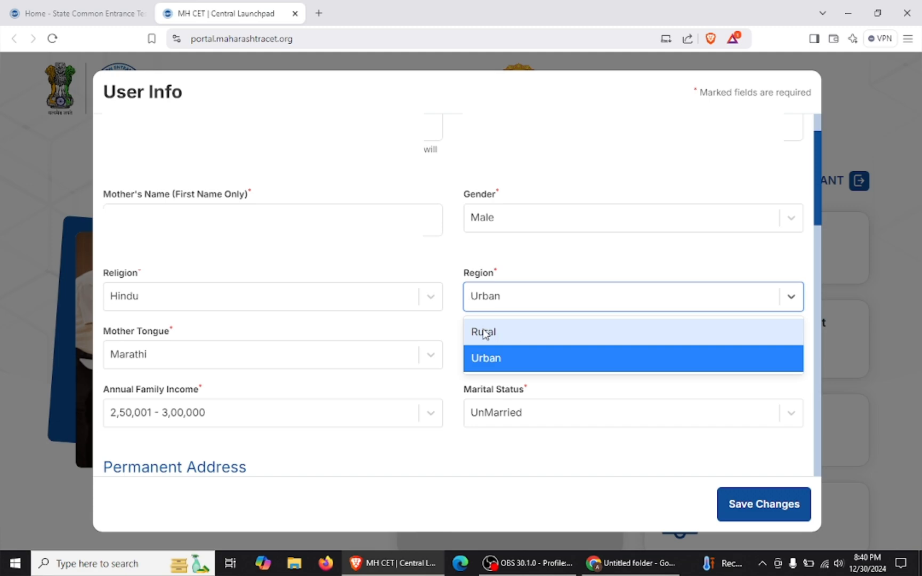
click(486, 370)
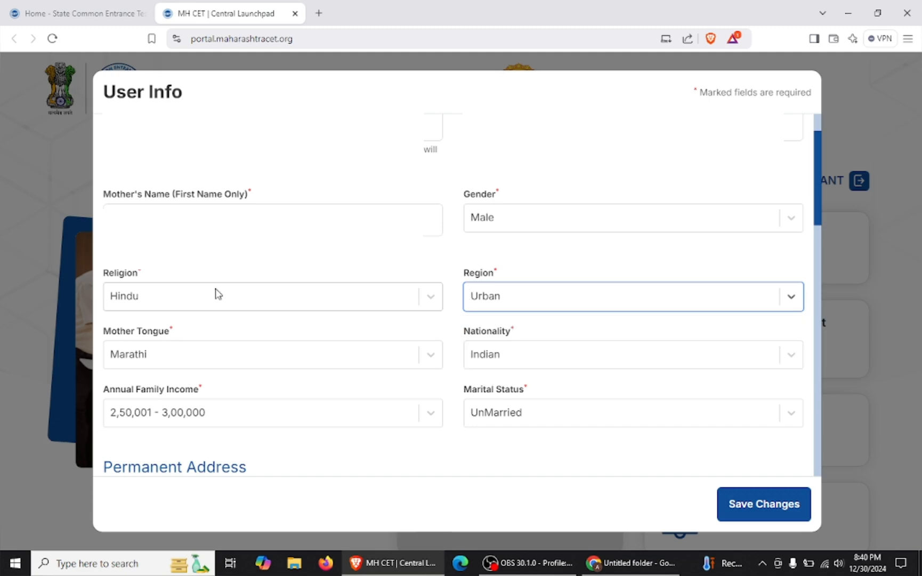
scroll(192, 364, down, 1)
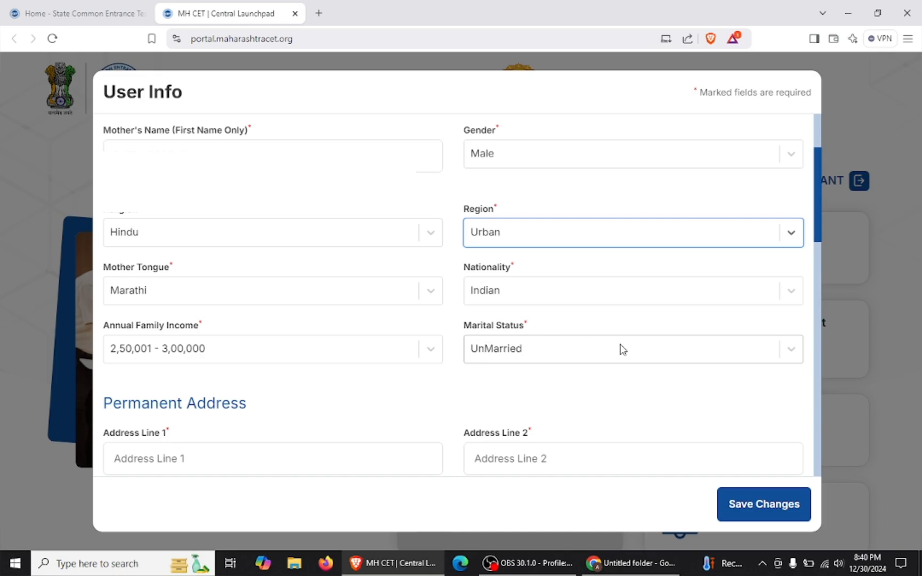
click(792, 351)
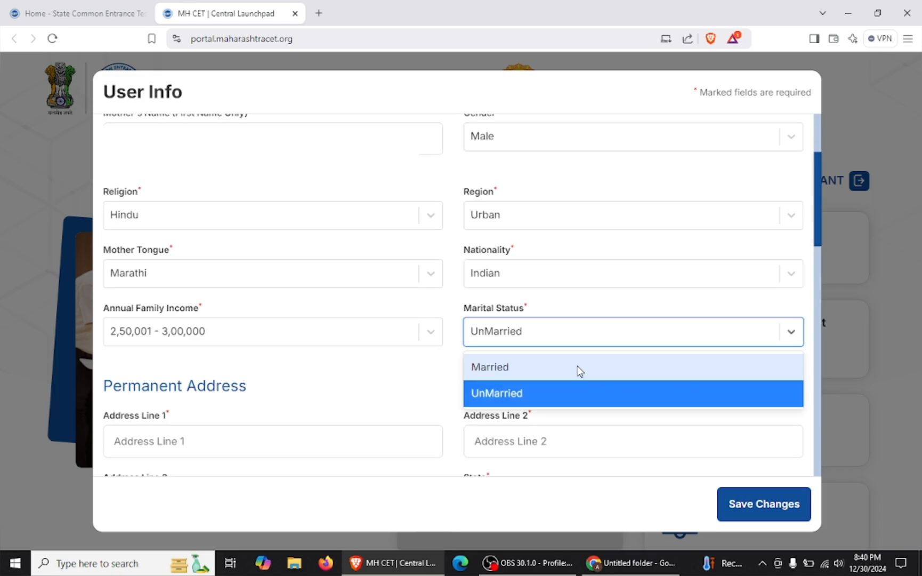
click(549, 392)
Fill in address lines 1 and 2 of the candidate's permanent address.
scroll(327, 361, down, 3)
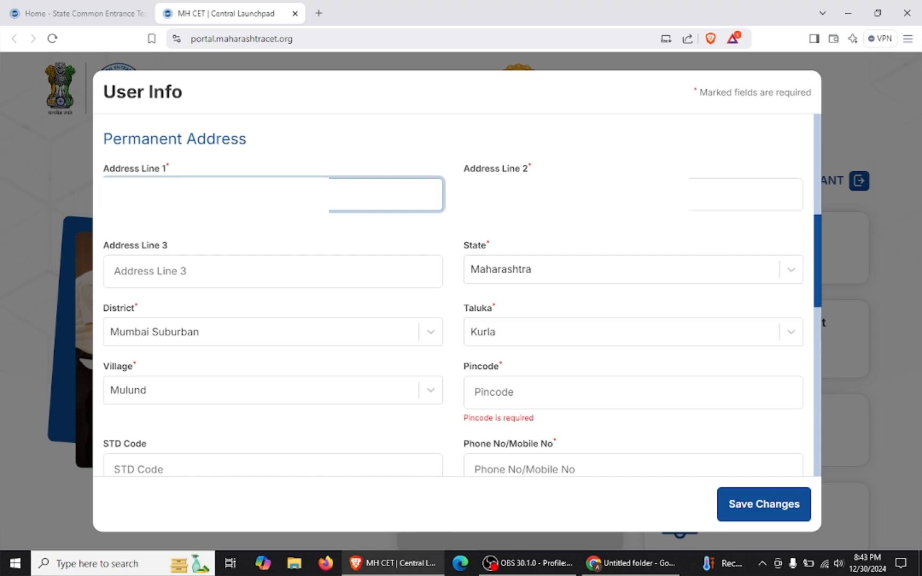
click(634, 194)
text(•)
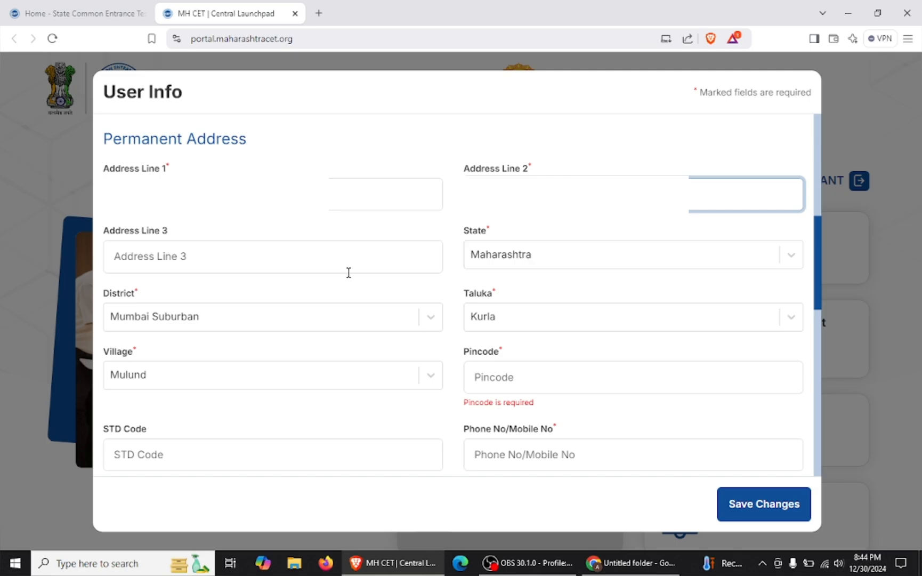
Complete the permanent address with the pincode, STD code and phone number, and reuse it as the address for correspondence.
scroll(289, 318, down, 1)
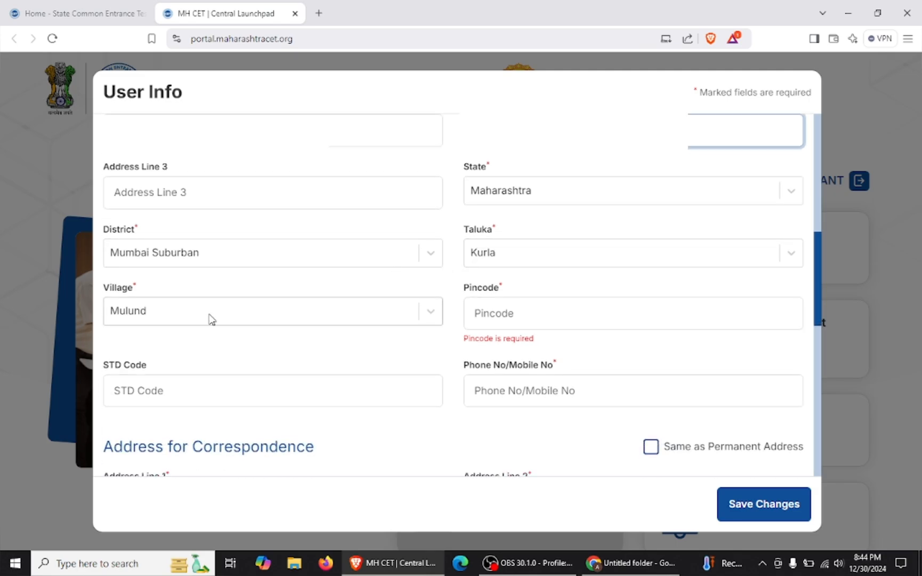
scroll(217, 316, down, 1)
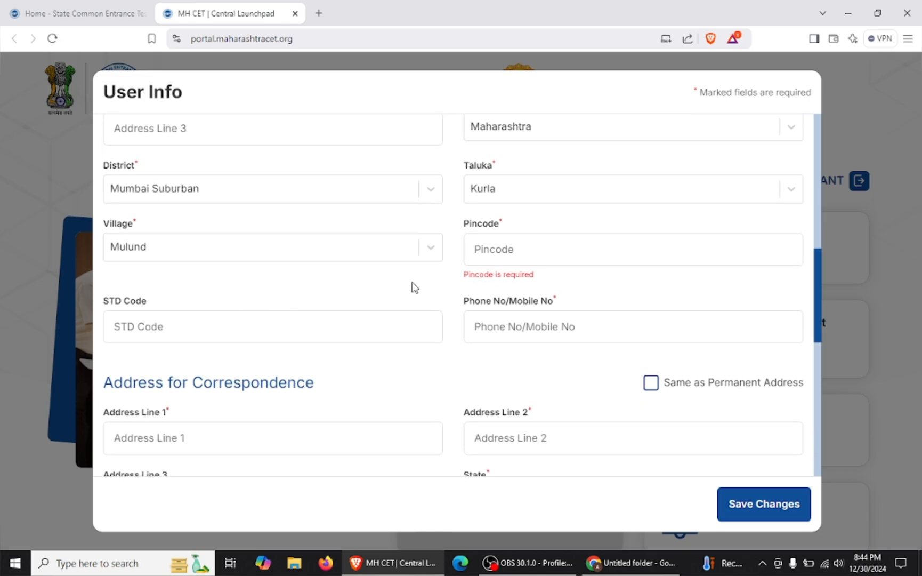
click(486, 257)
text(4)
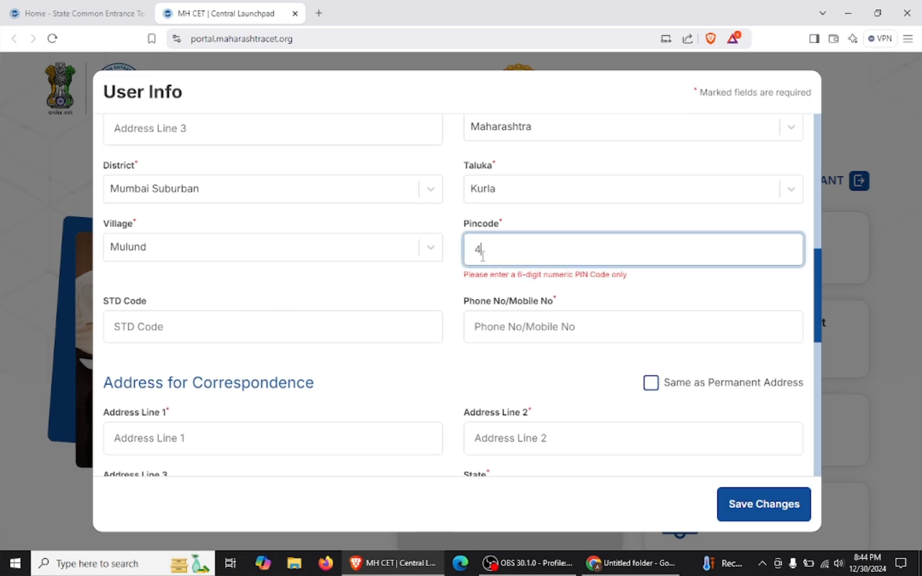
text(00082)
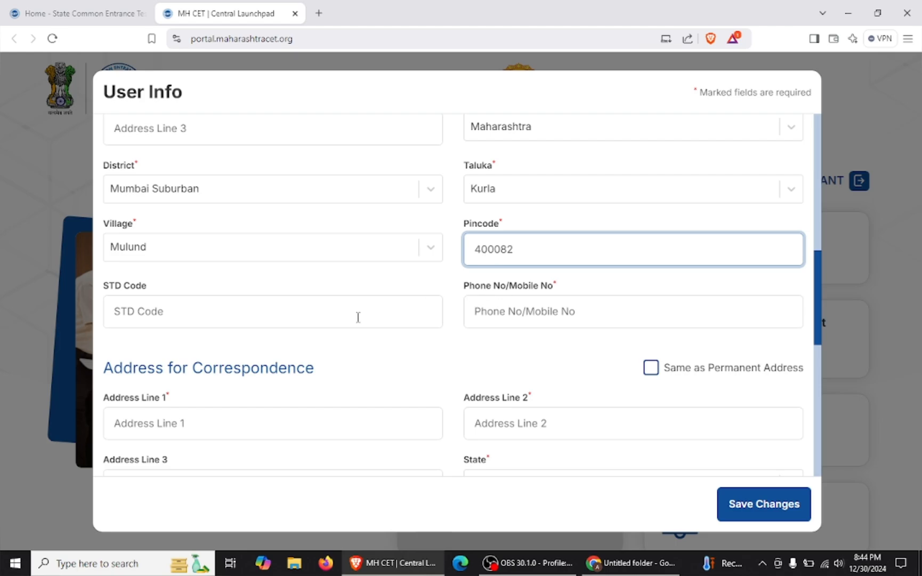
click(350, 313)
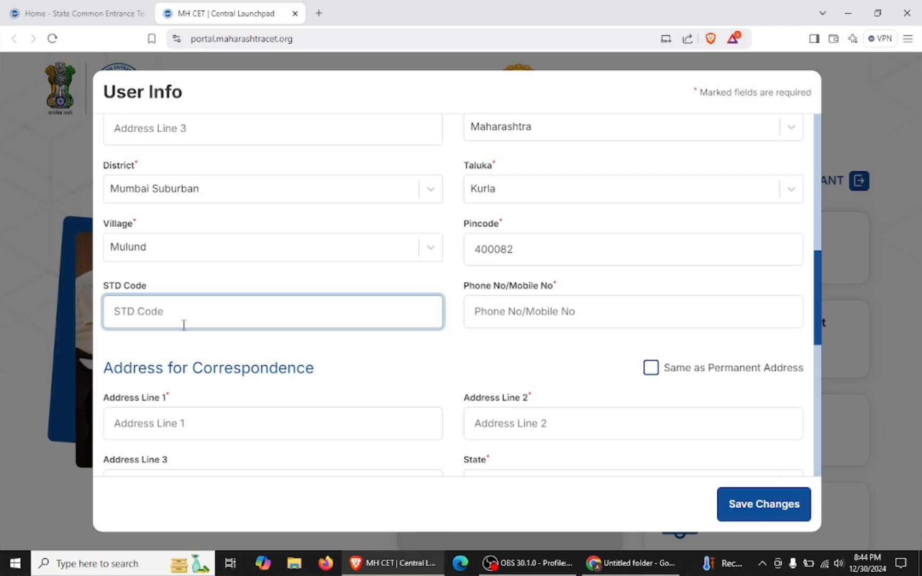
text(022)
click(519, 312)
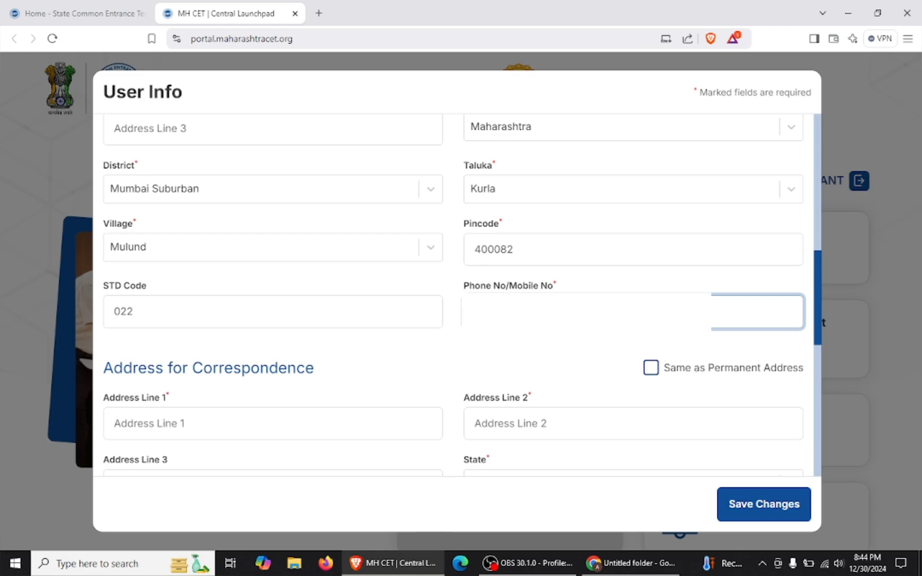
click(651, 368)
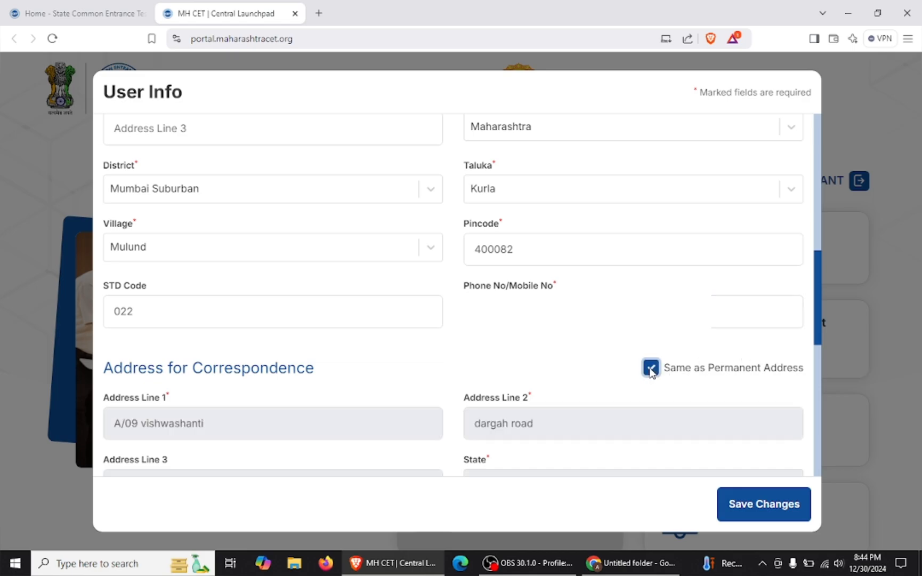
In the other details, set Maharashtra domicile to Yes, minority details to No and person with disability to No.
scroll(637, 371, down, 1)
scroll(630, 358, down, 6)
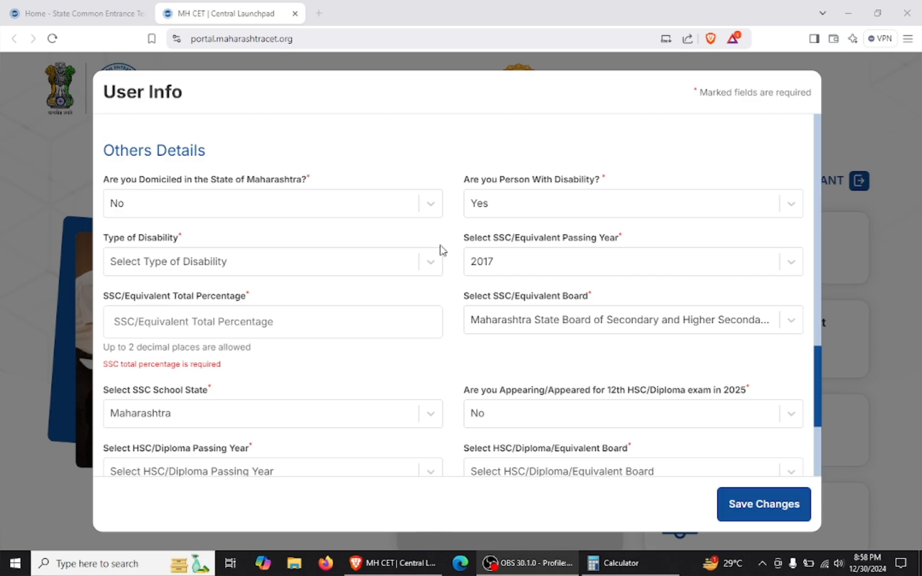
click(433, 209)
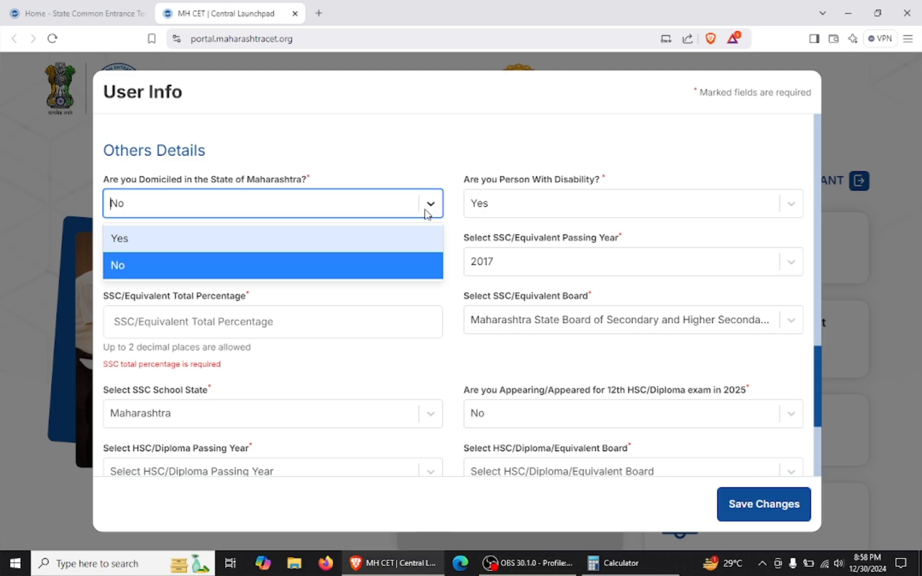
click(286, 247)
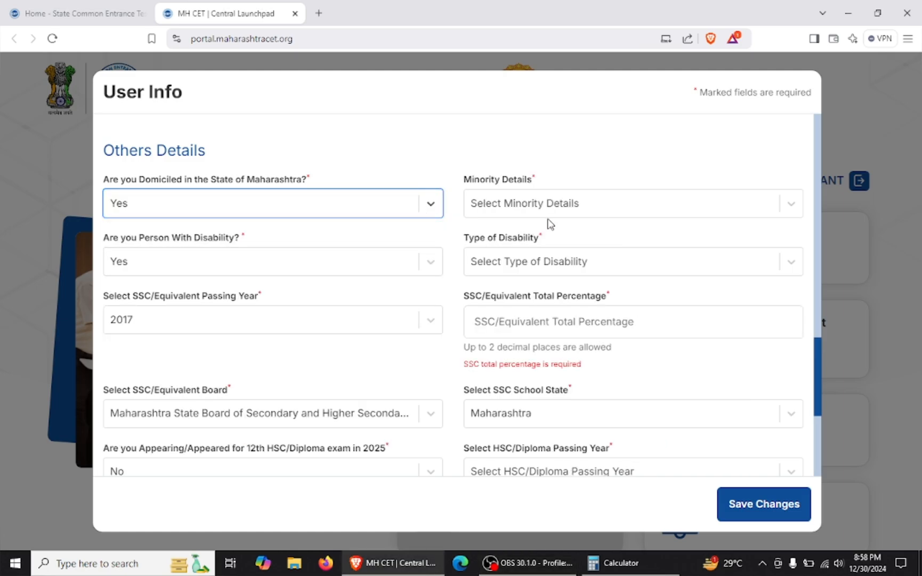
click(615, 204)
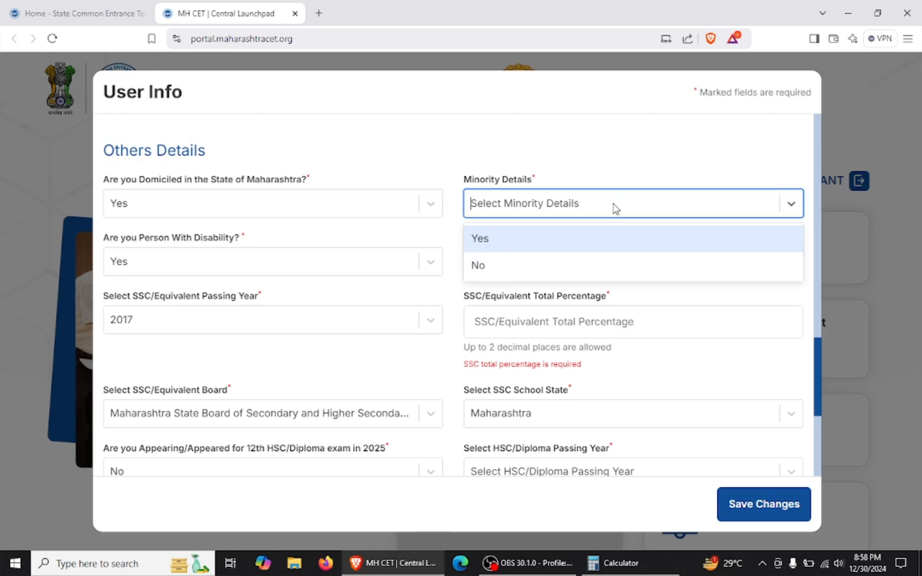
click(579, 272)
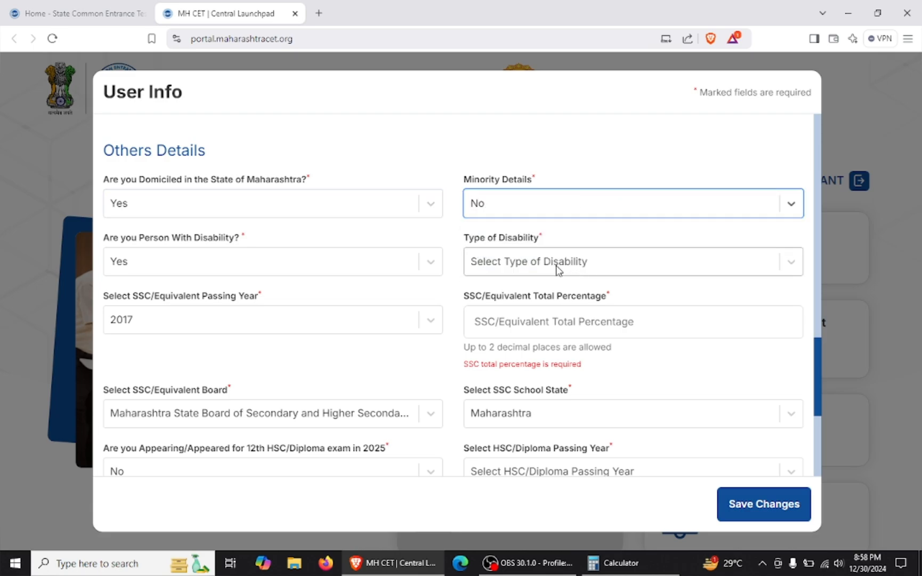
click(422, 265)
click(376, 328)
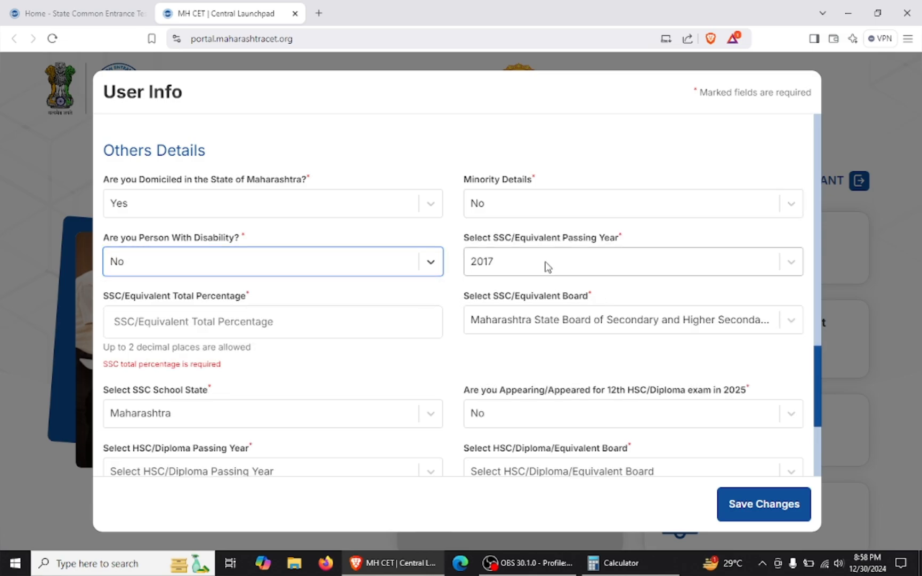
Set the SSC passing year to 2020, total percentage to 85, board to the Maharashtra State Board, Pune, and school state to Maharashtra.
click(608, 268)
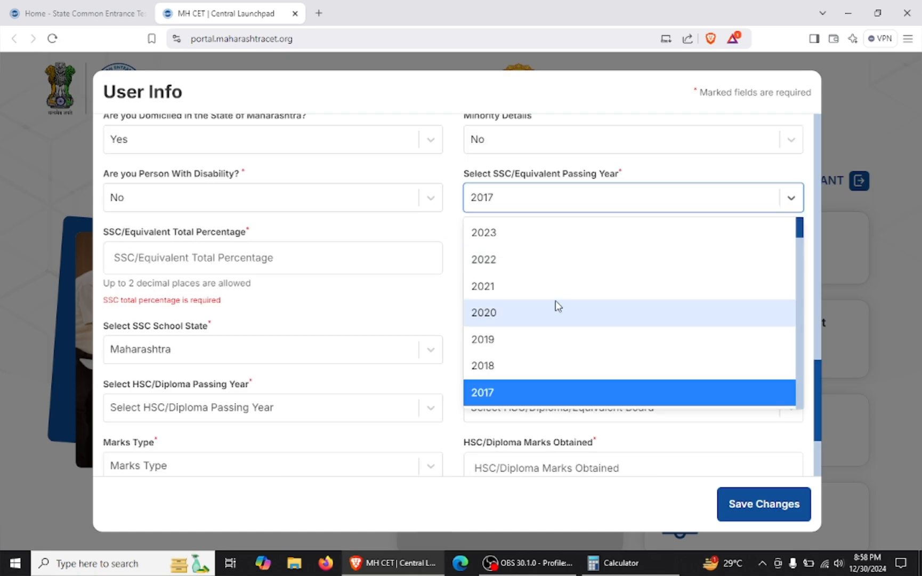
click(513, 320)
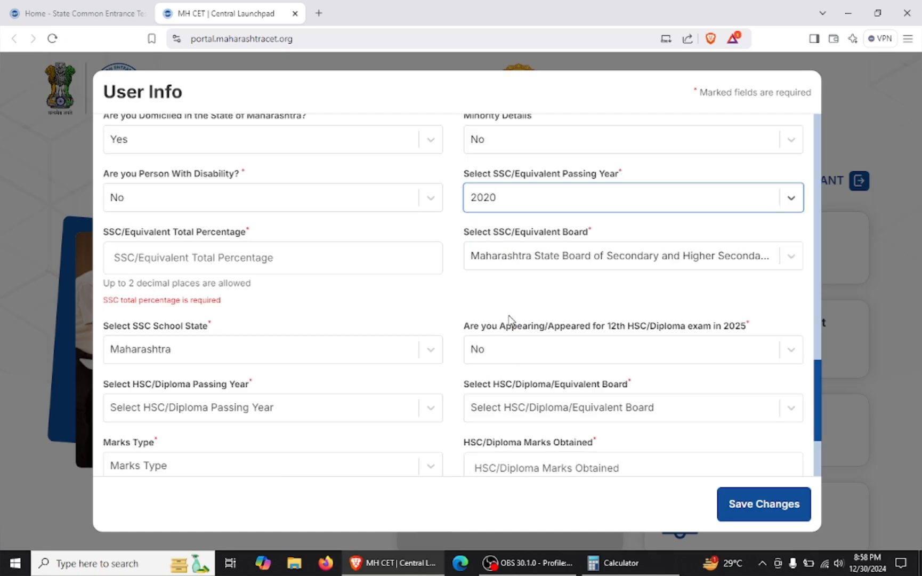
click(313, 262)
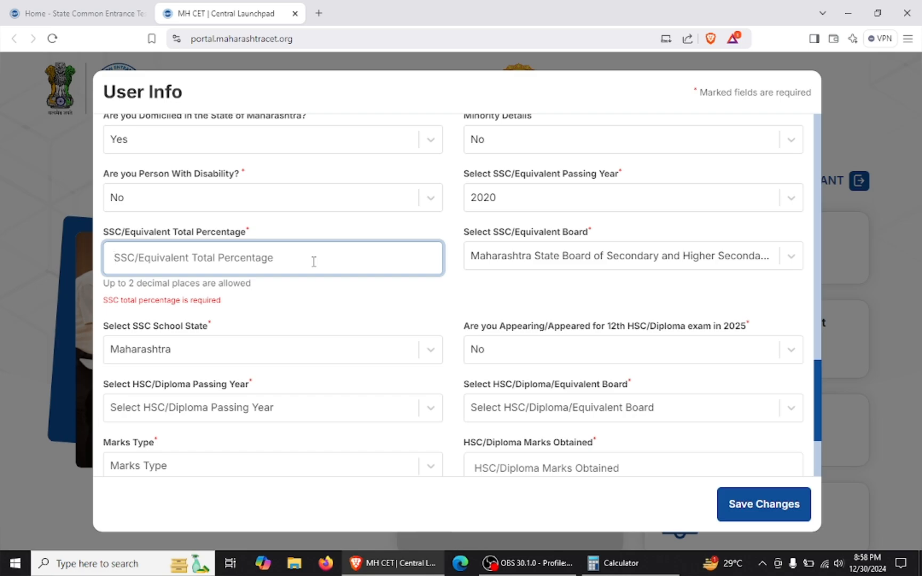
text(85)
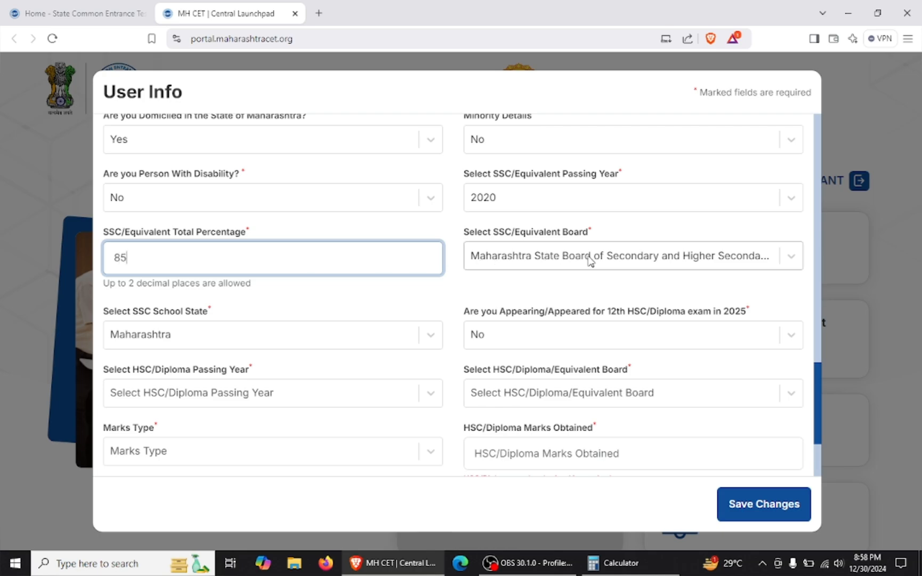
click(588, 259)
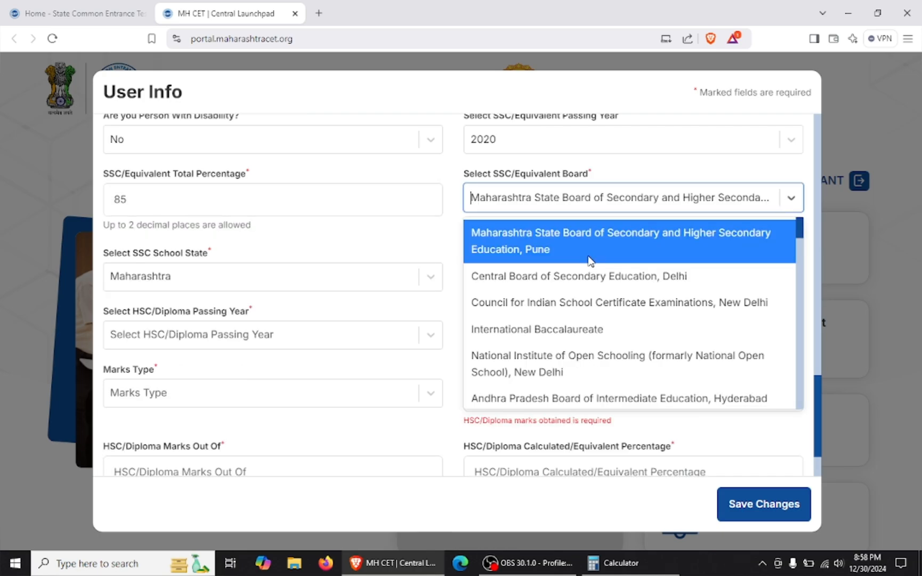
click(507, 250)
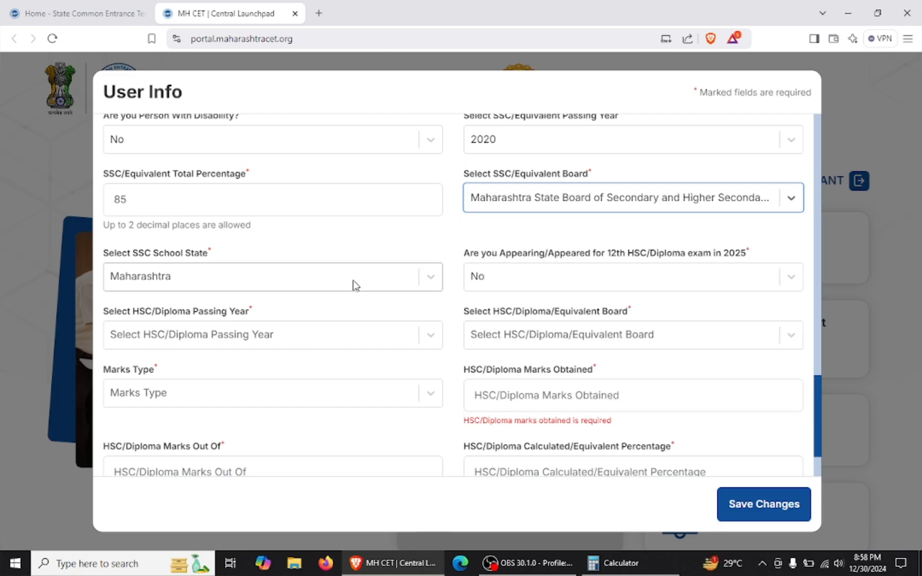
click(228, 278)
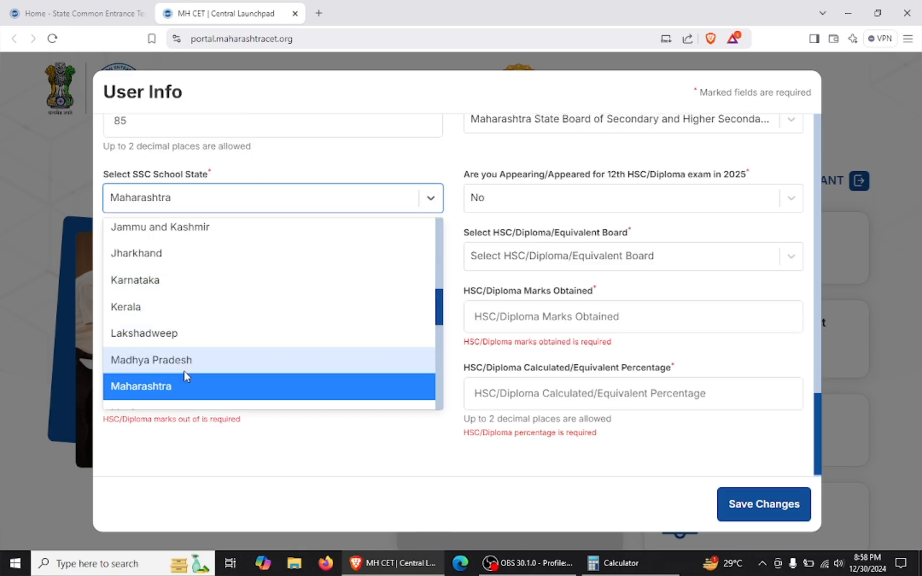
click(185, 389)
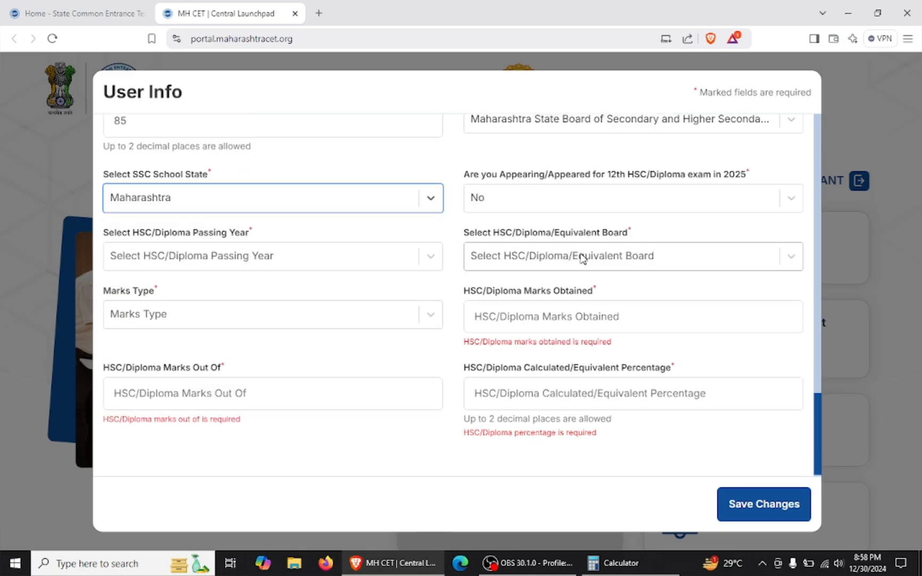
Answer No to appearing for the 12th exam in 2025, and set the HSC passing year to 2022 and board to the Maharashtra State Board, Pune.
click(625, 200)
click(542, 267)
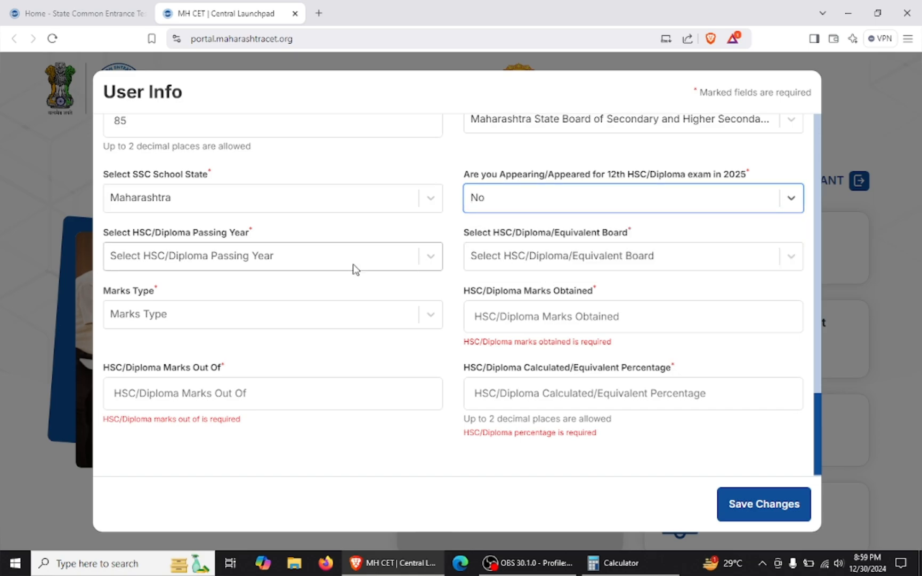
click(378, 261)
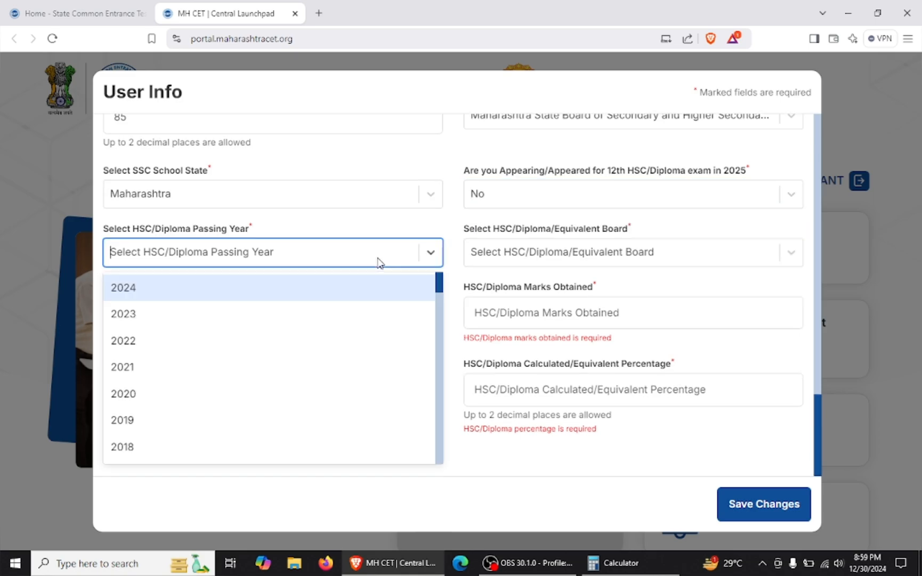
click(182, 344)
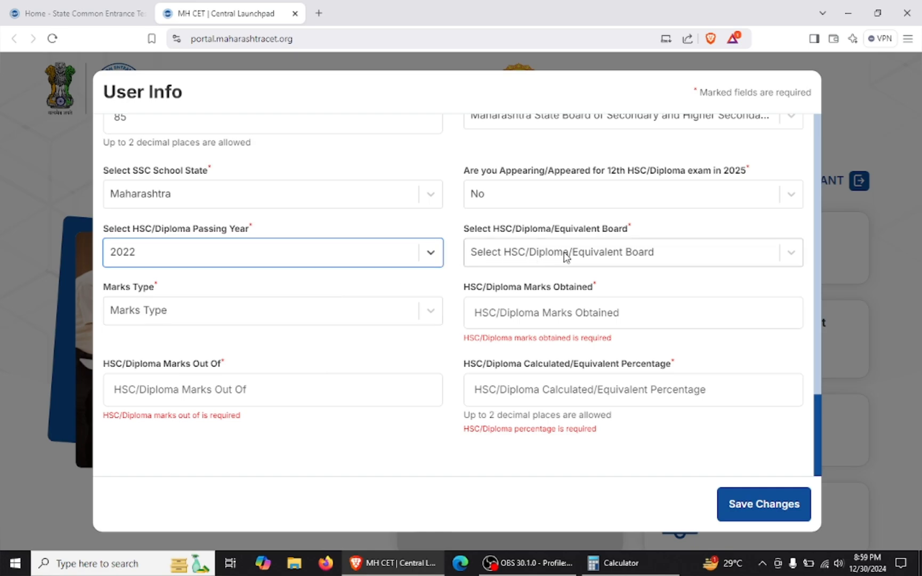
click(581, 252)
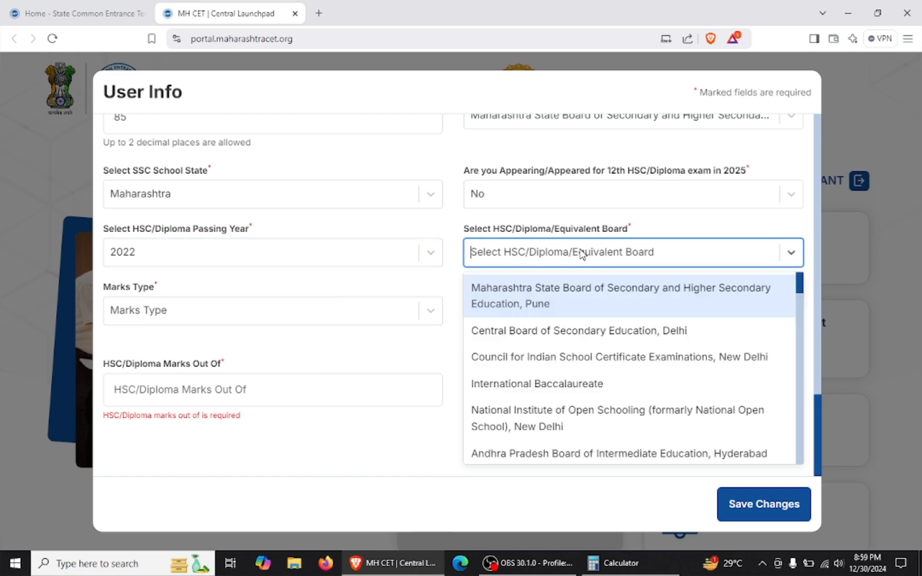
click(566, 296)
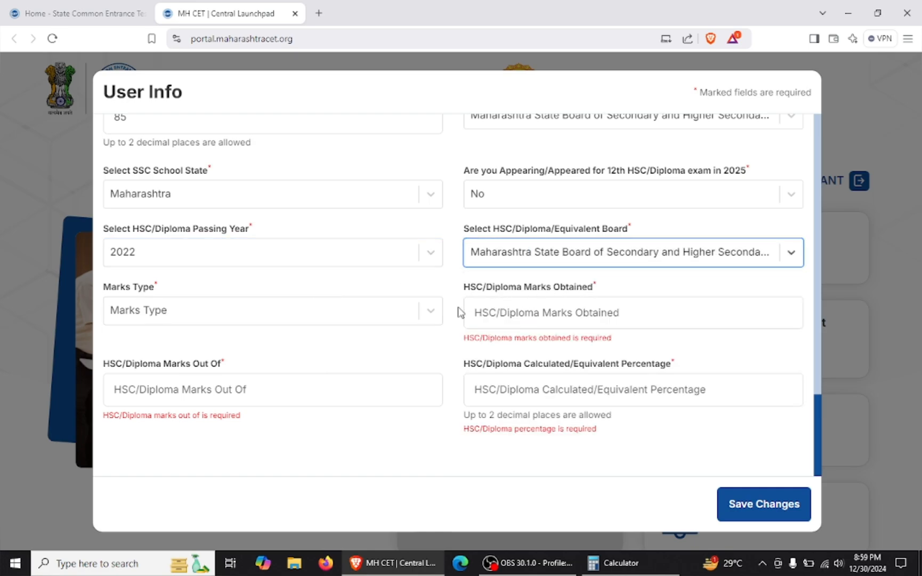
Set the HSC marks type to Percentage with 444 marks obtained out of 600, and save the user profile.
click(426, 319)
click(295, 354)
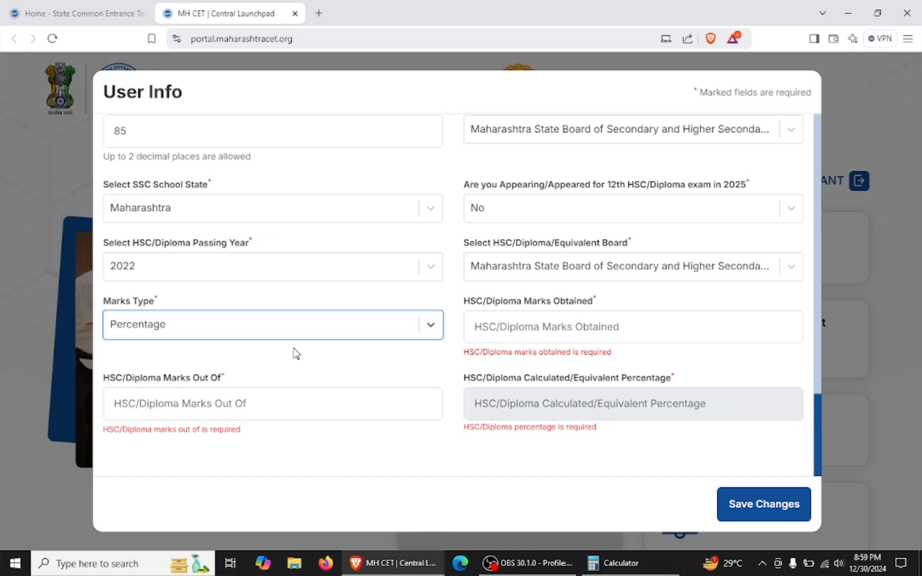
click(517, 330)
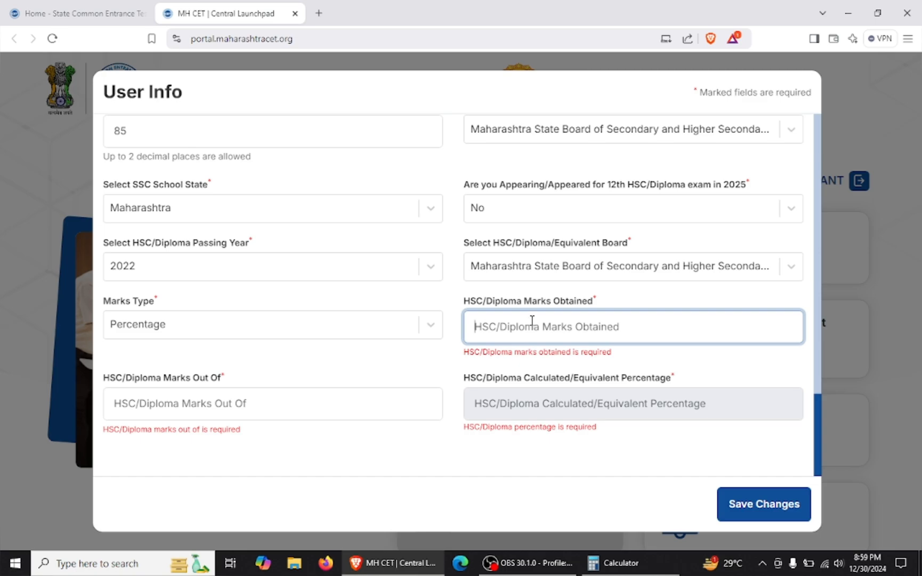
text(444)
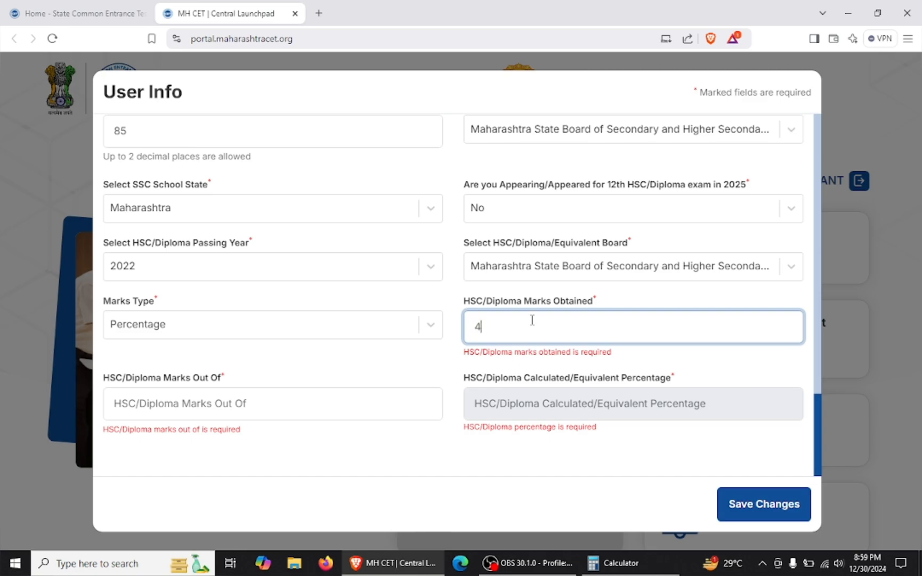
click(374, 402)
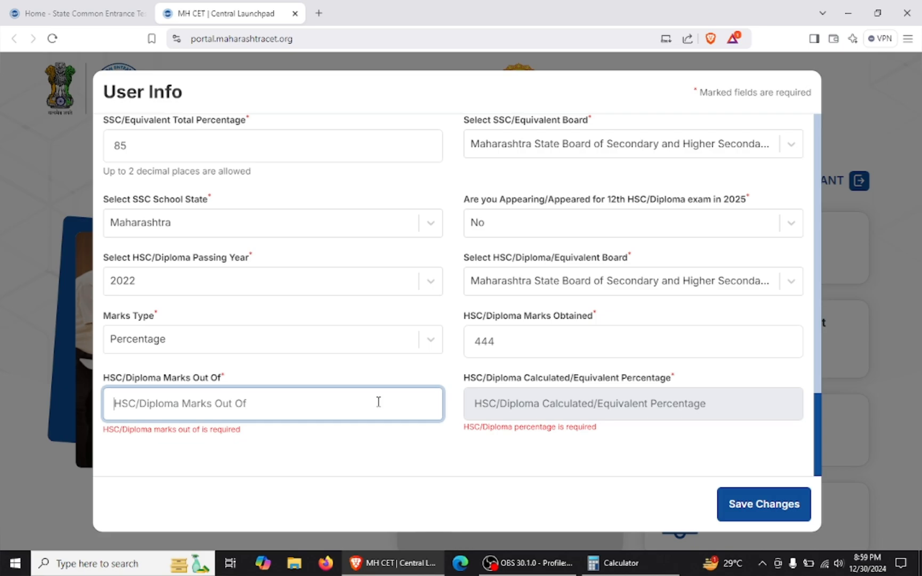
text(6000)
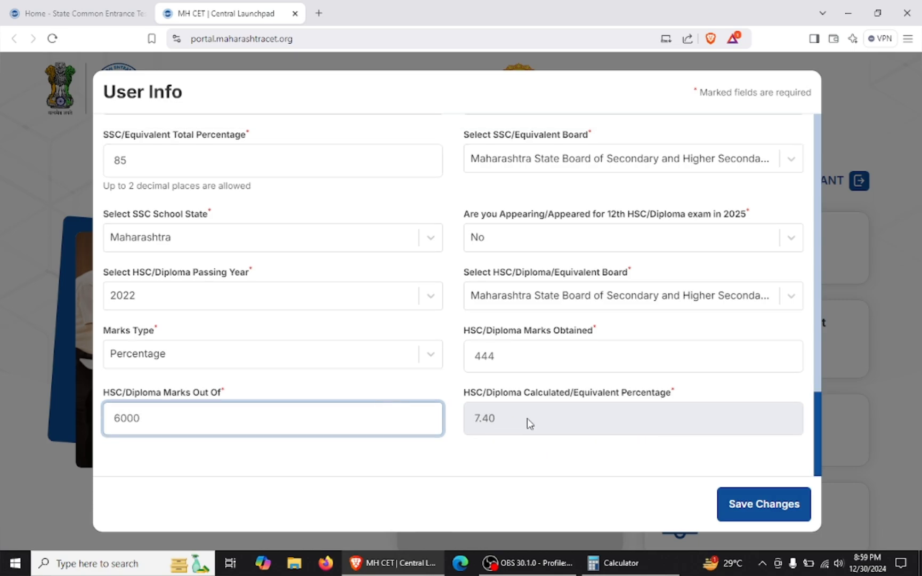
key(BackSpace)
click(754, 511)
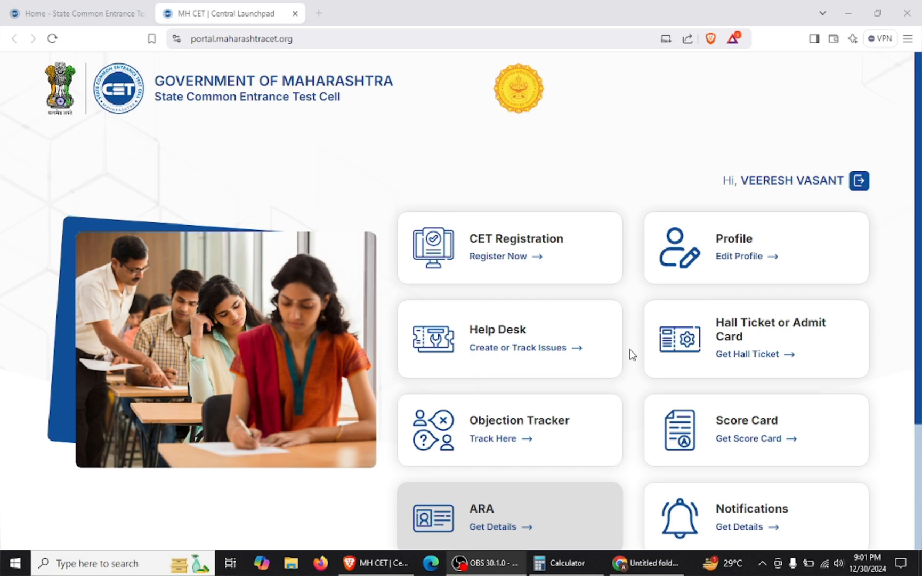
Open the CET registration for MAH-MCA-CET 2025 and review its prerequisite instructions.
click(569, 266)
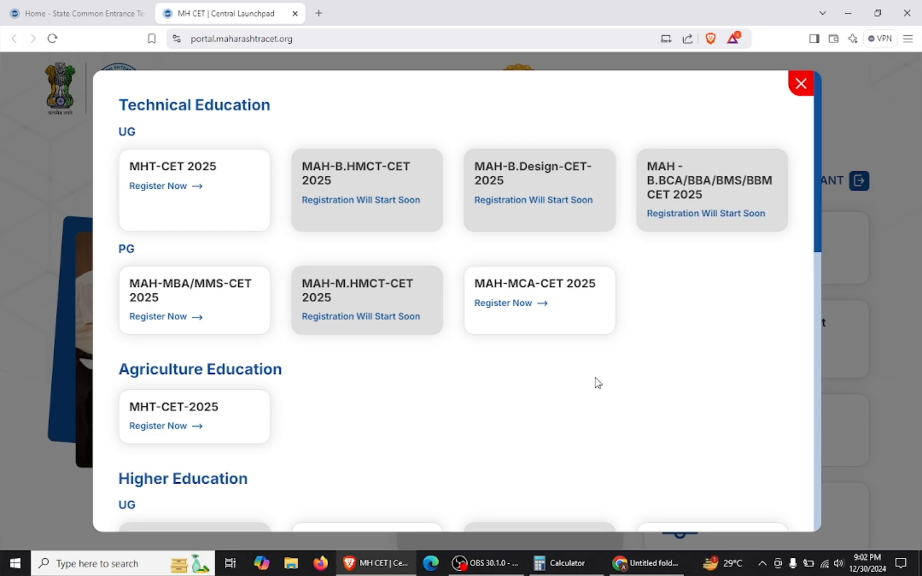
click(548, 312)
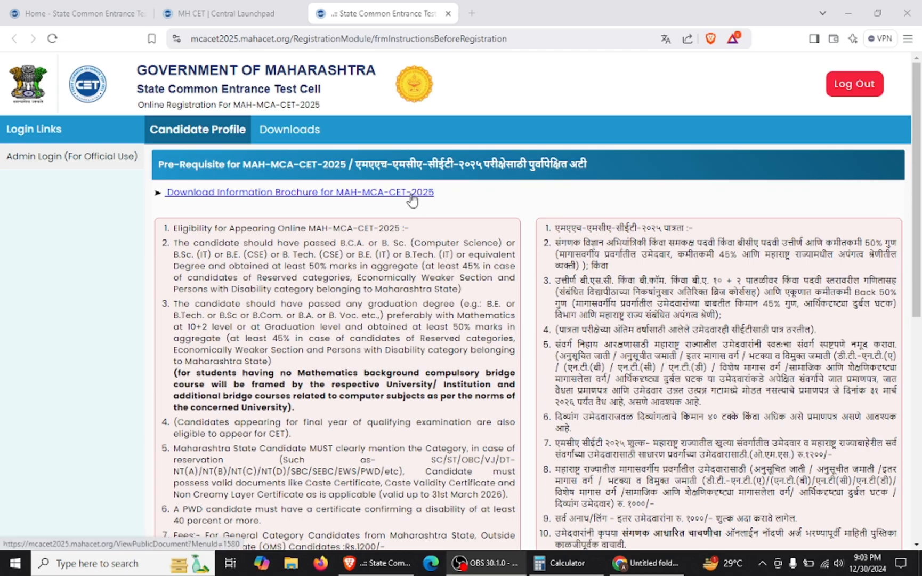
scroll(436, 288, down, 5)
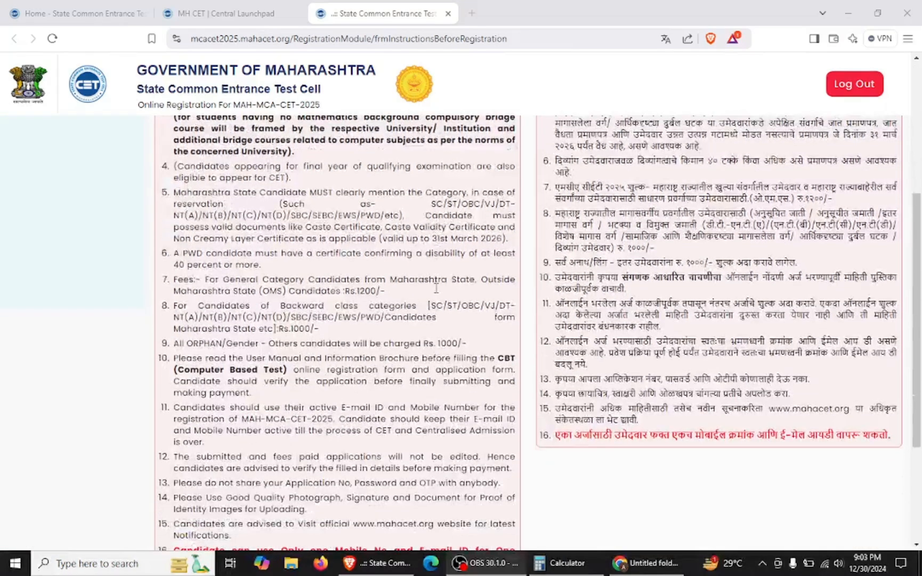
Accept the declaration about reading the MAH-MCA-CET-2025 information brochure and instructions, and proceed to the registration details.
scroll(436, 288, down, 4)
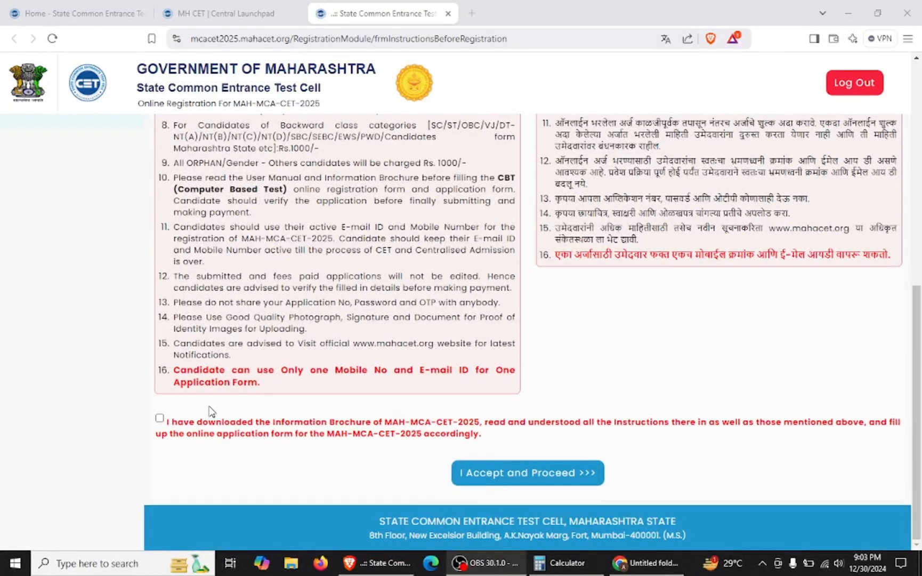
click(159, 418)
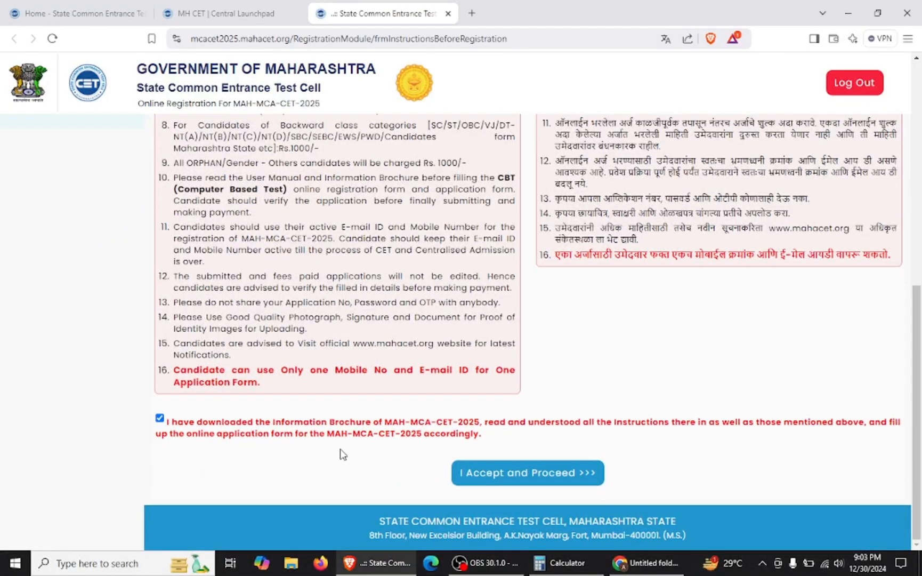
click(522, 476)
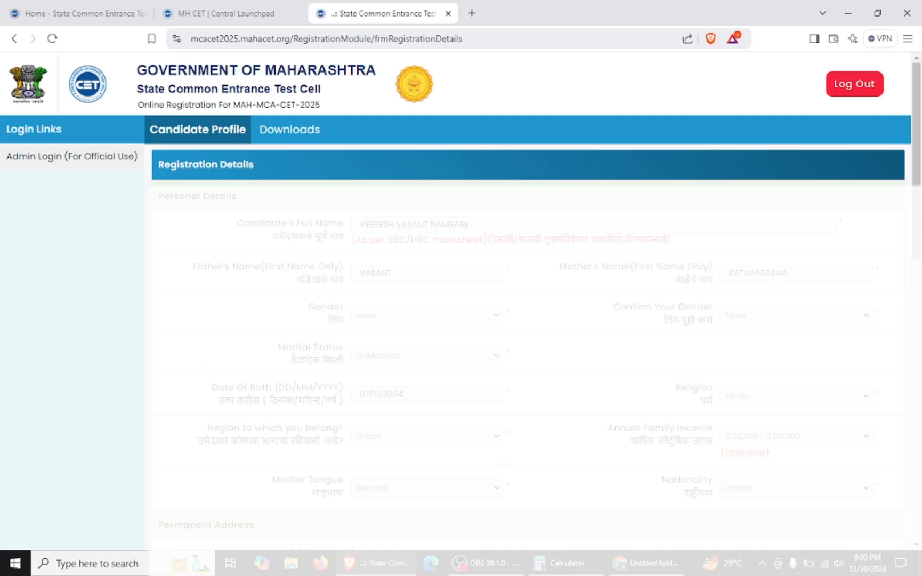
Review the prefilled personal and address details in the registration form, and enter the case-sensitive security pin.
scroll(615, 403, down, 3)
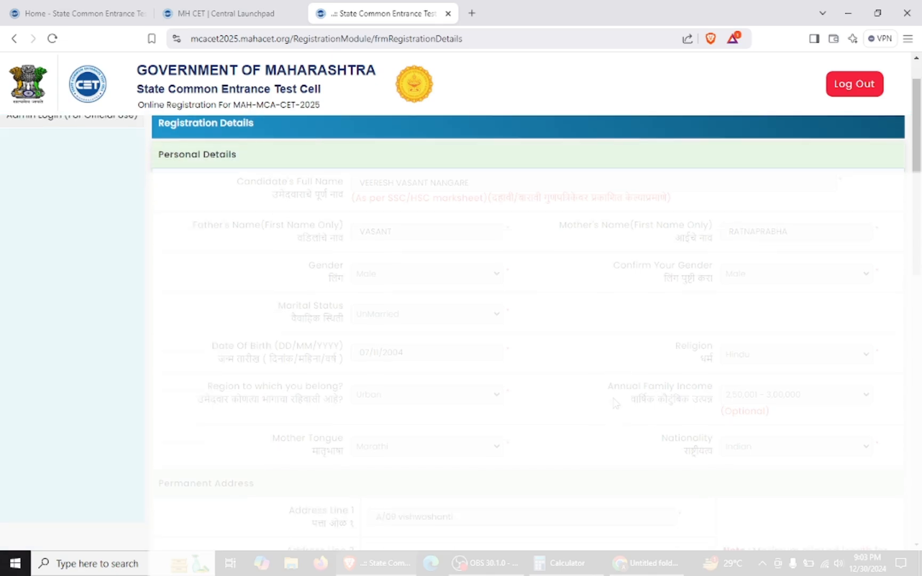
scroll(615, 402, down, 4)
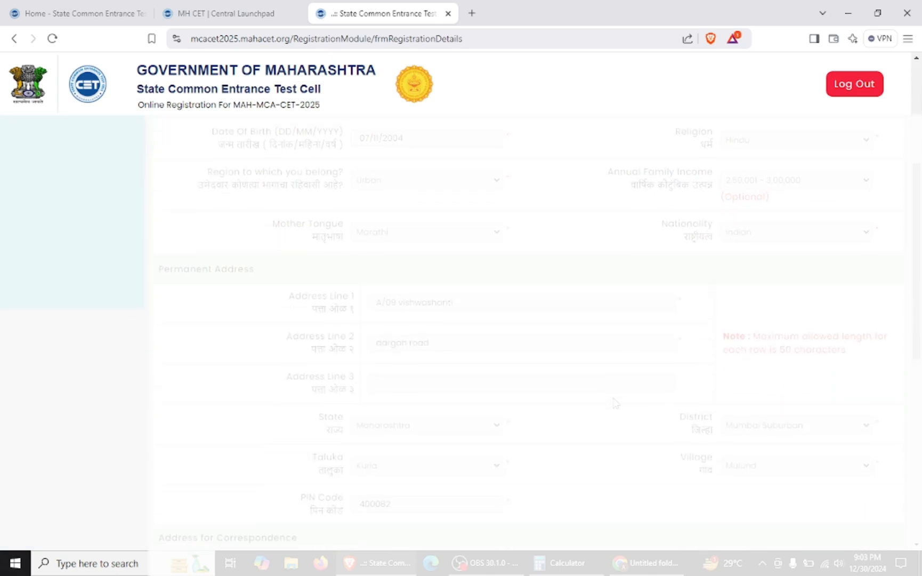
scroll(615, 402, down, 4)
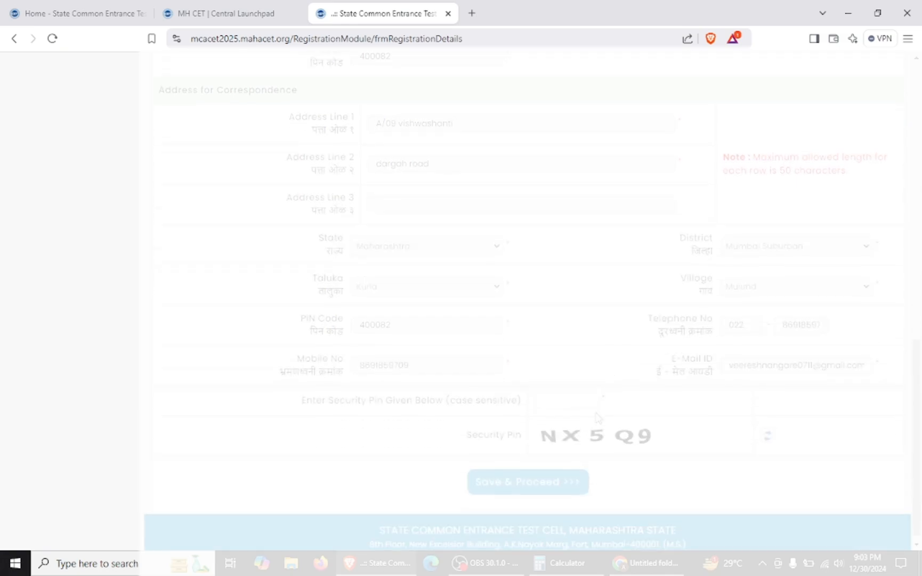
click(595, 412)
text(NX5Q9)
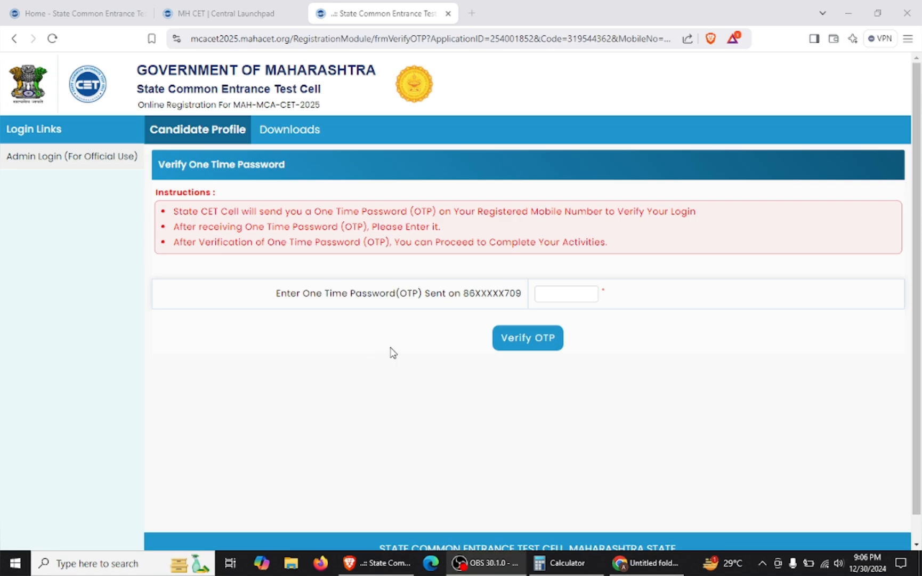
Enter the one-time password sent to the registered mobile number and verify it.
click(553, 297)
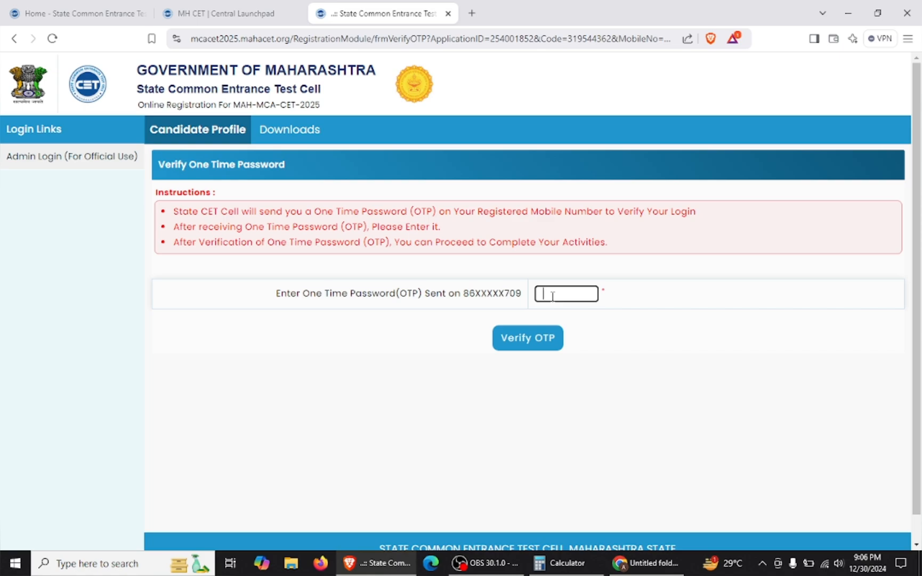
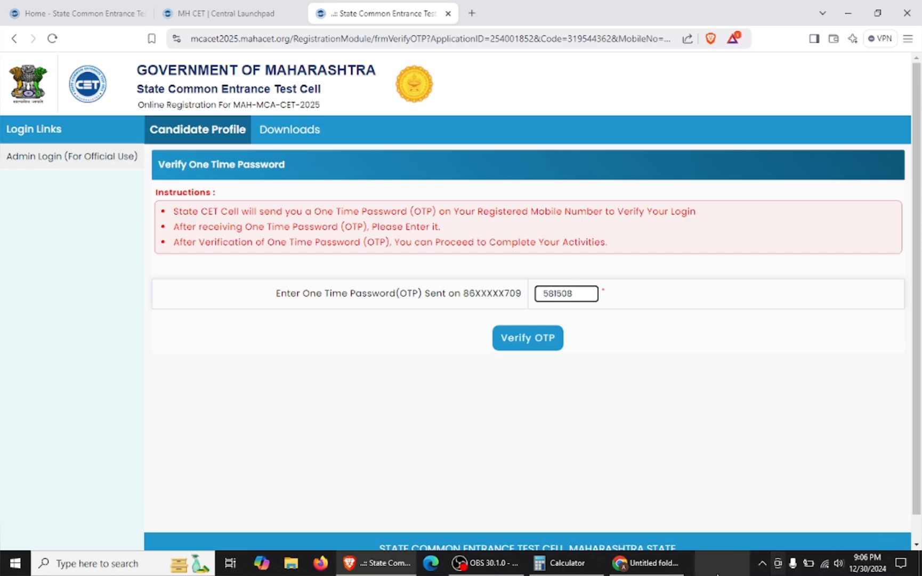
click(533, 352)
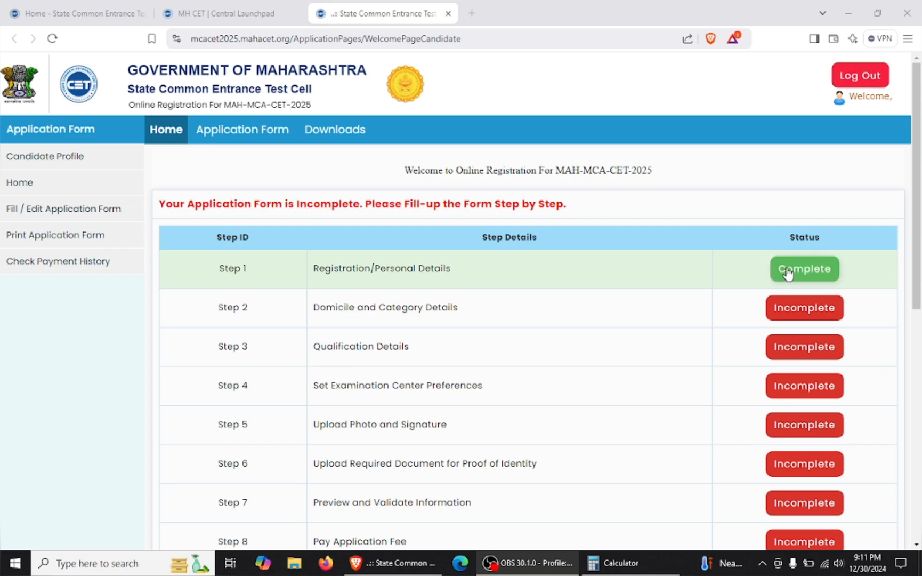
Open the Registration/Personal Details step of the application form and review the personal and address details.
click(788, 273)
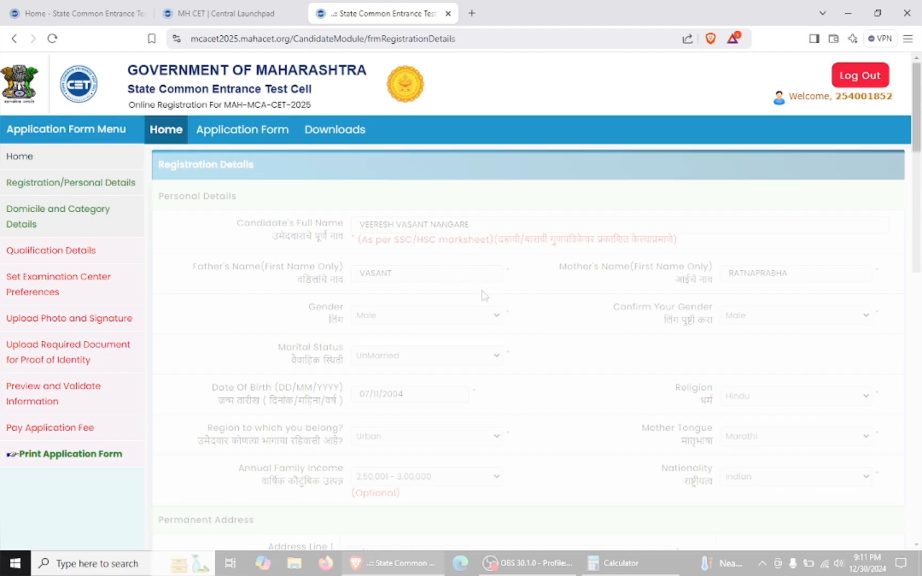
scroll(638, 375, down, 2)
scroll(638, 376, down, 5)
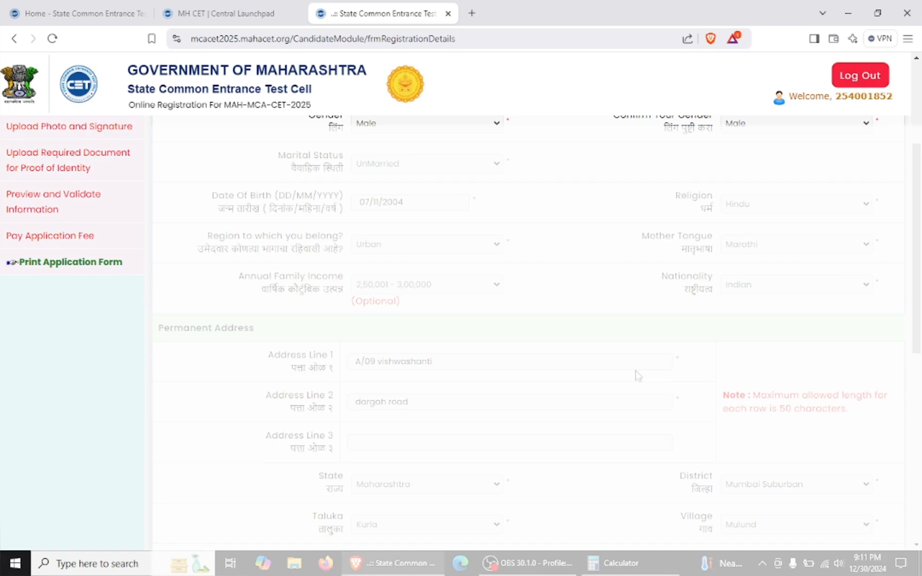
scroll(638, 375, down, 5)
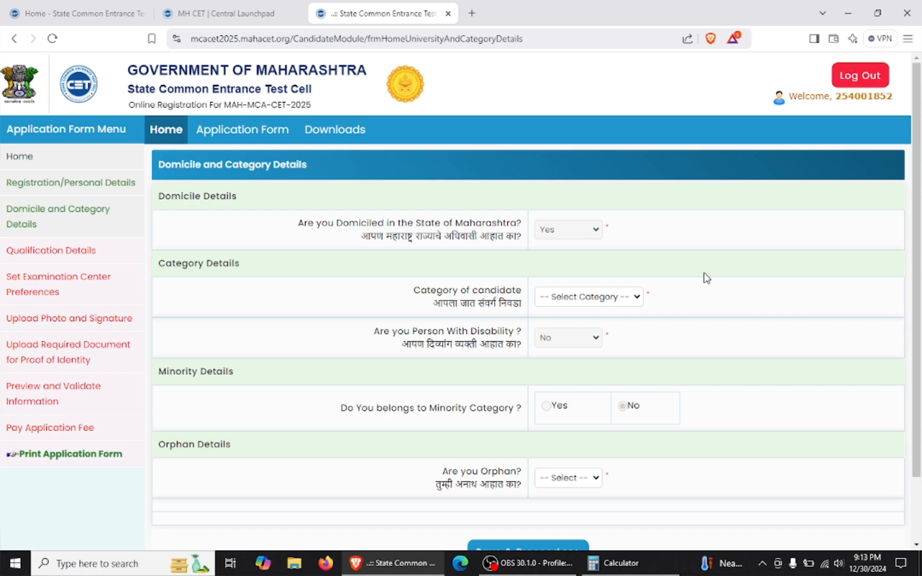
Set the candidate category to Open, answer No to EWS, and enter HINDU MARATHA as the caste name.
click(629, 300)
click(590, 332)
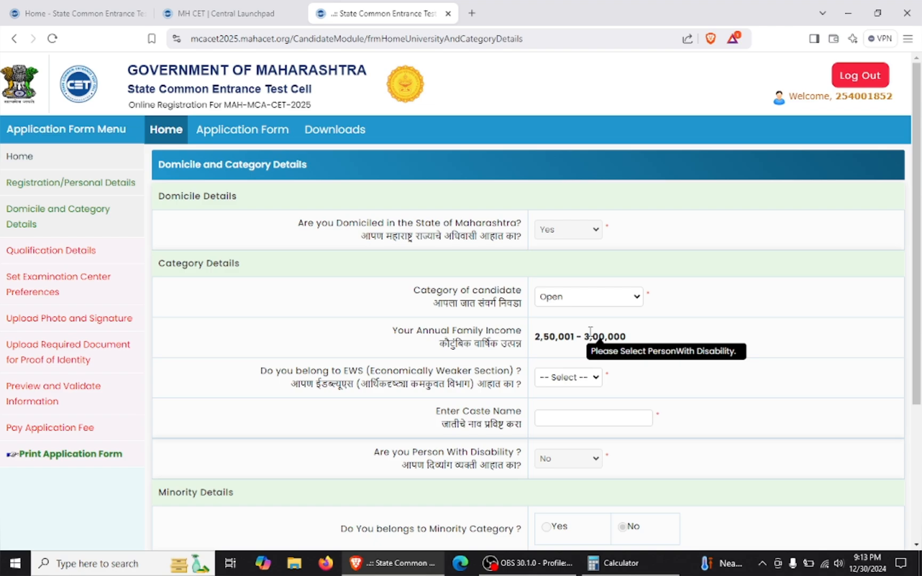
click(600, 377)
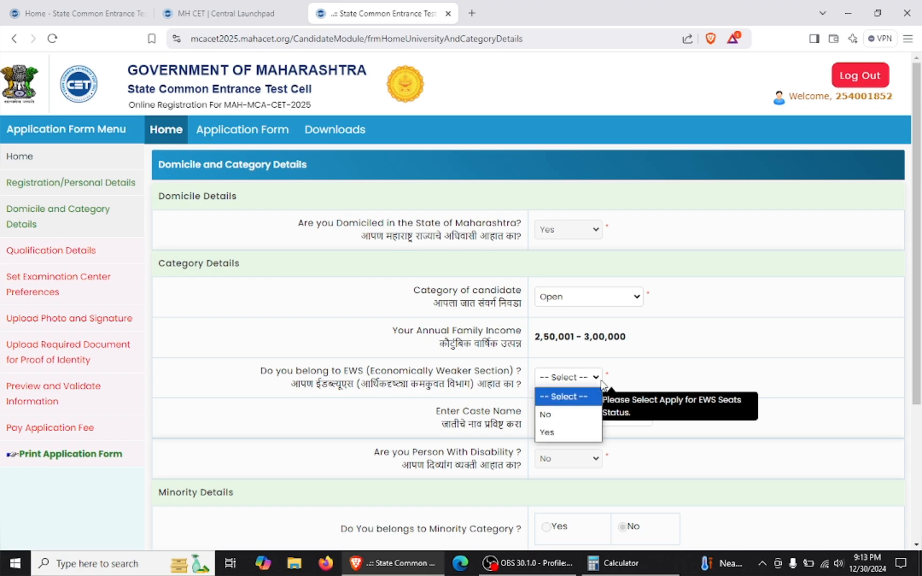
click(595, 413)
key(Tab)
text(HiN)
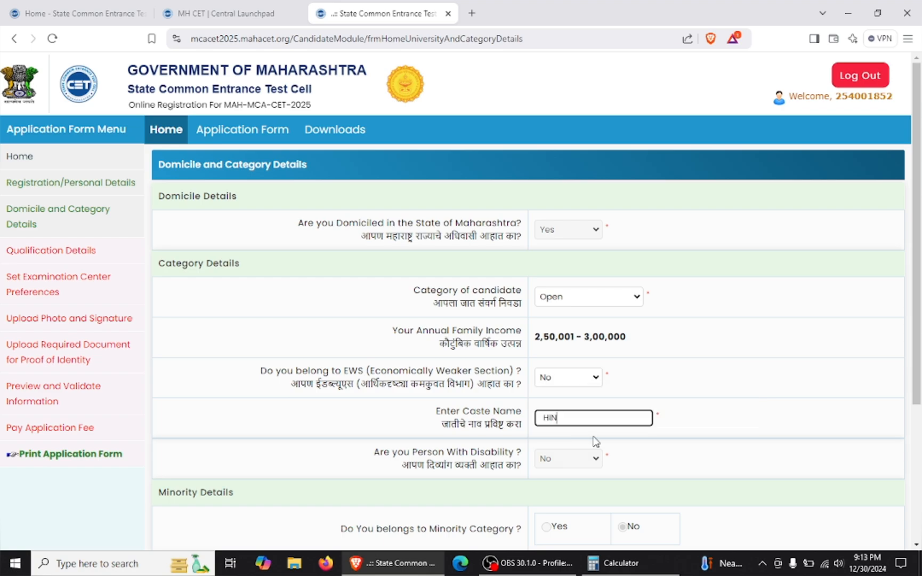
text(DU MARATHA)
Answer No to being an orphan, and save the domicile and category details.
scroll(586, 442, down, 3)
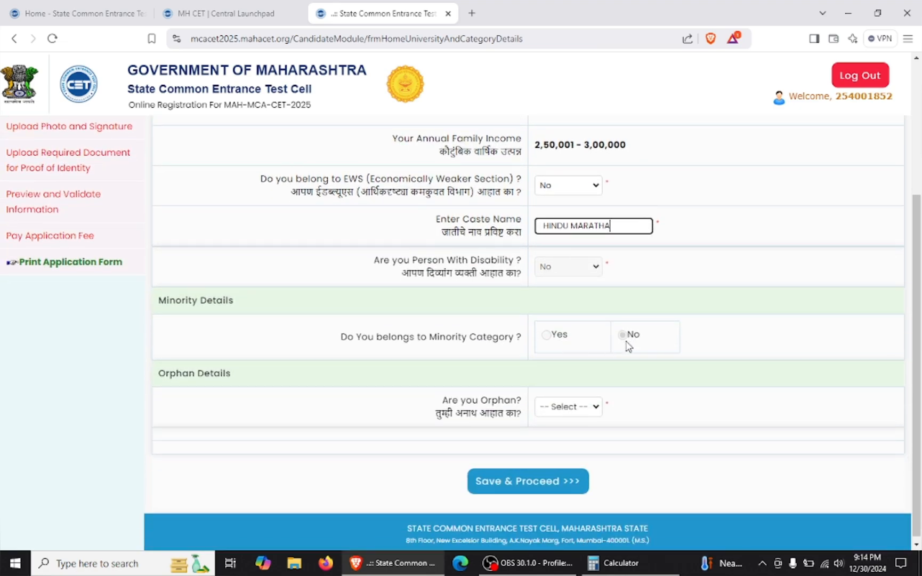
click(593, 409)
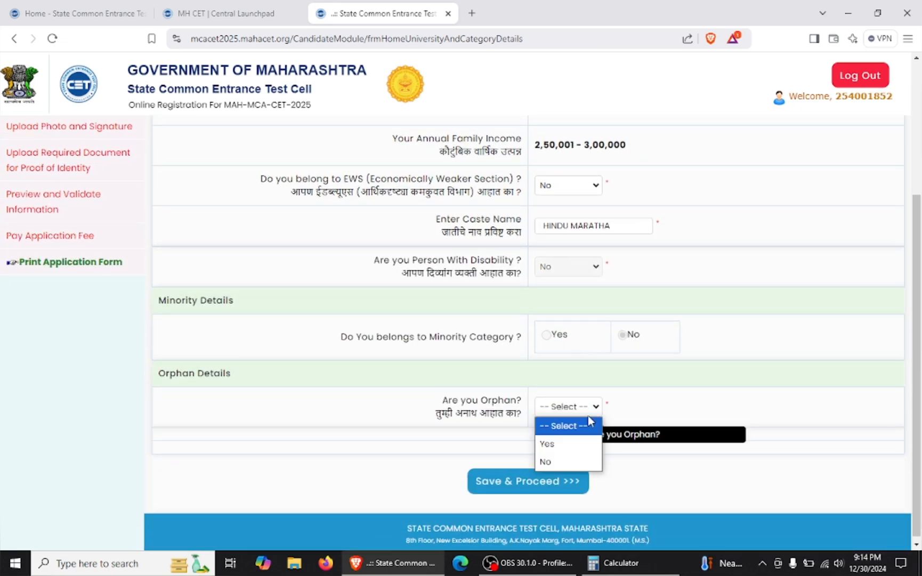
click(551, 460)
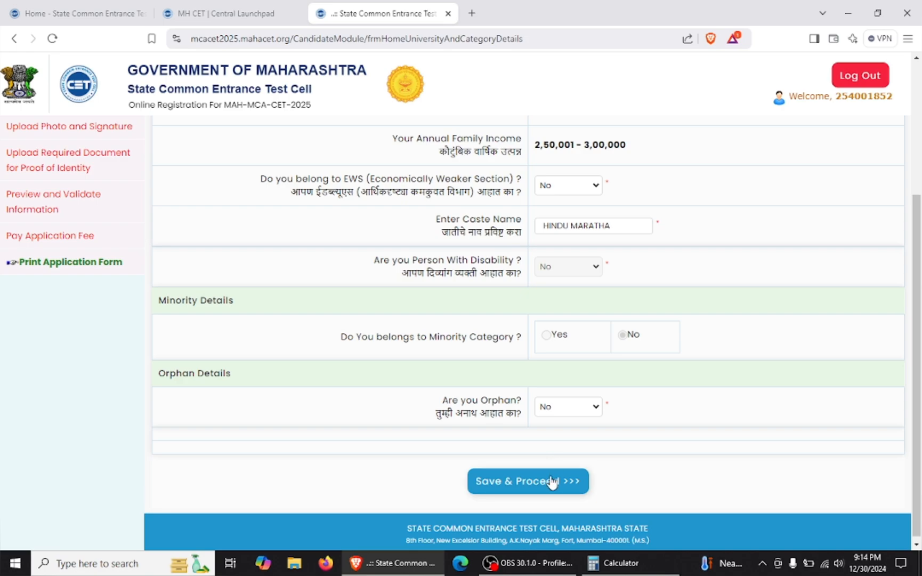
click(553, 481)
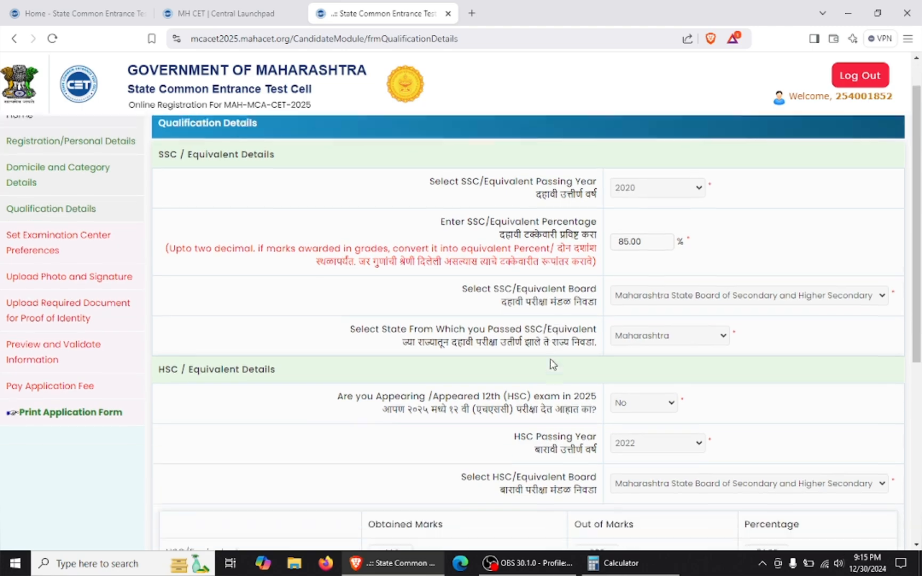
In the graduation details, answer Yes to having studied Mathematics and set the course duration to 3.
click(581, 345)
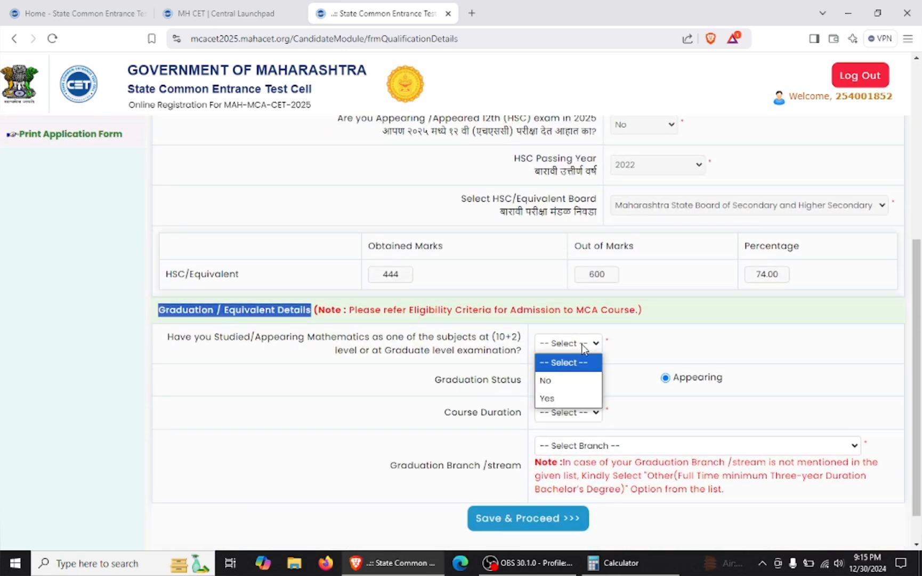
click(561, 405)
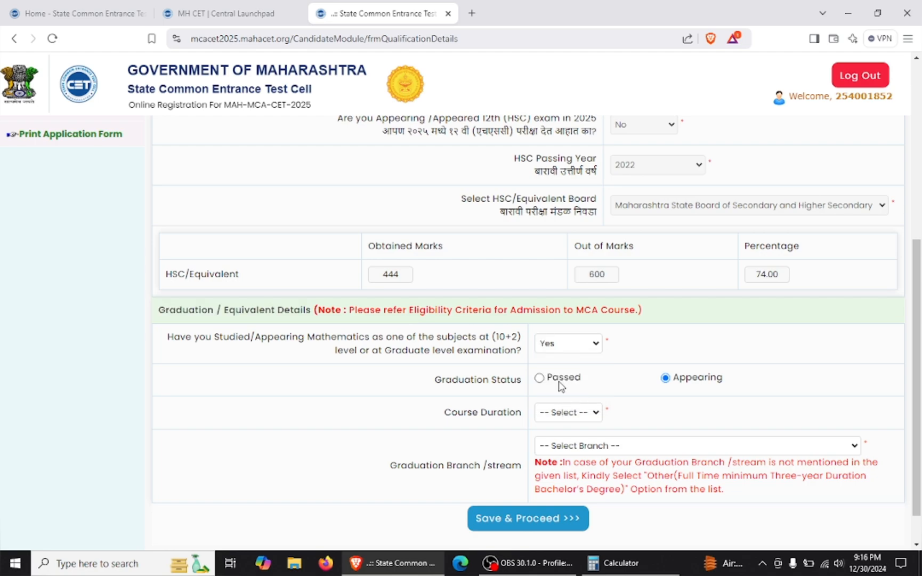
click(596, 417)
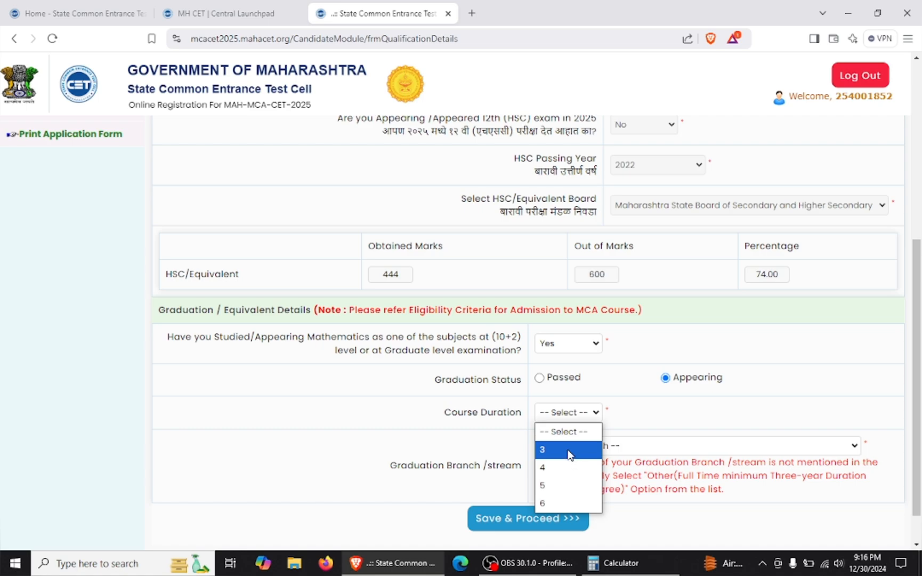
click(569, 448)
Set the graduation branch to B. Sc. IT and save the qualification details.
click(595, 446)
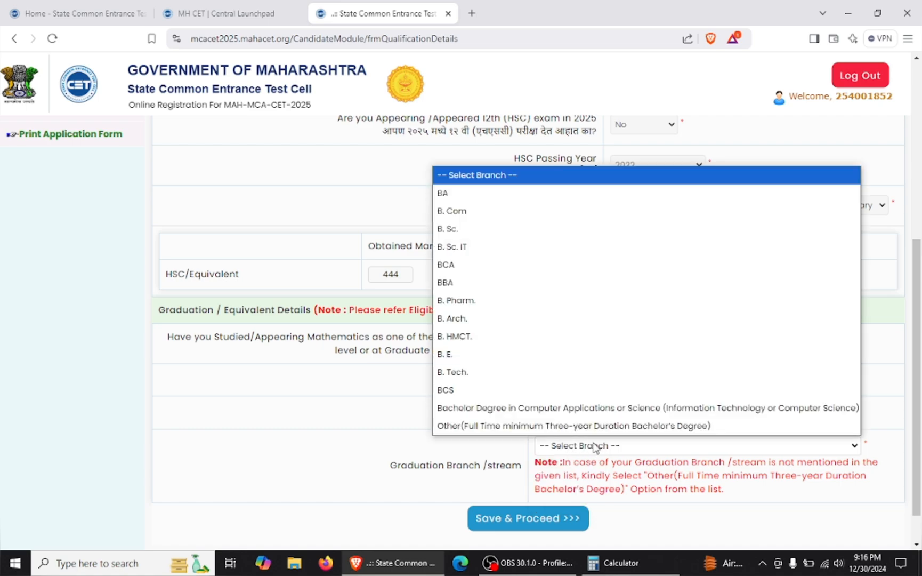
click(450, 248)
scroll(521, 416, down, 1)
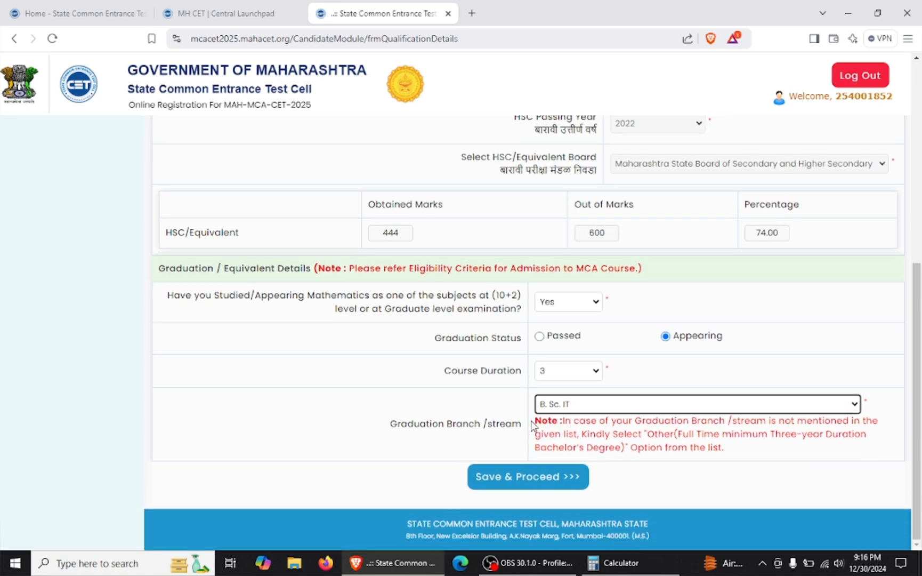
click(546, 483)
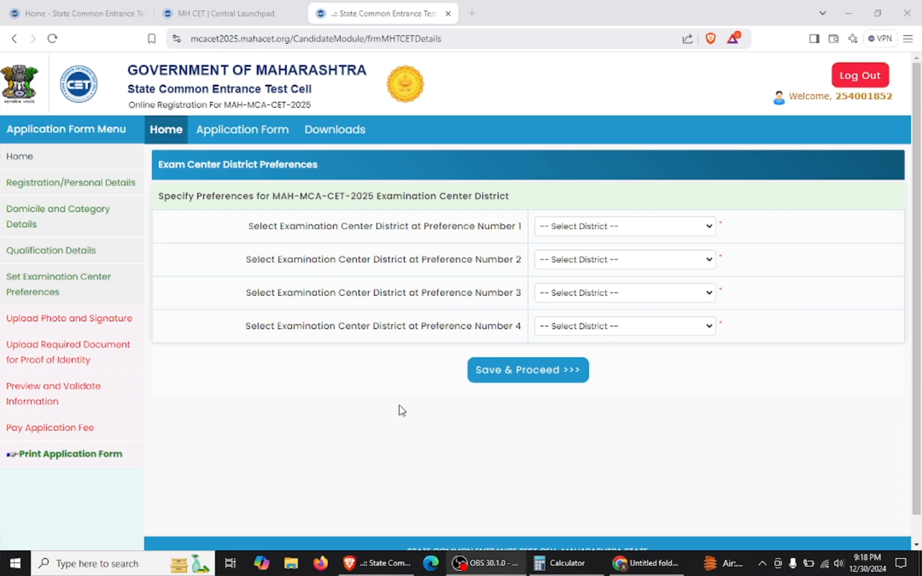
Set the examination center district to Mumbai Suburban for preference 1 and Thane for preference 2.
click(582, 229)
scroll(583, 359, down, 6)
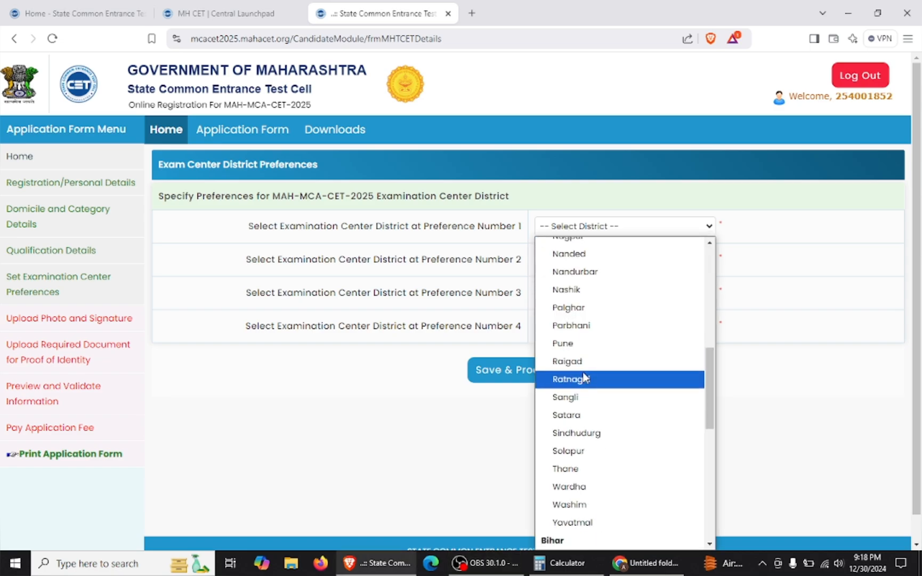
scroll(579, 437, up, 3)
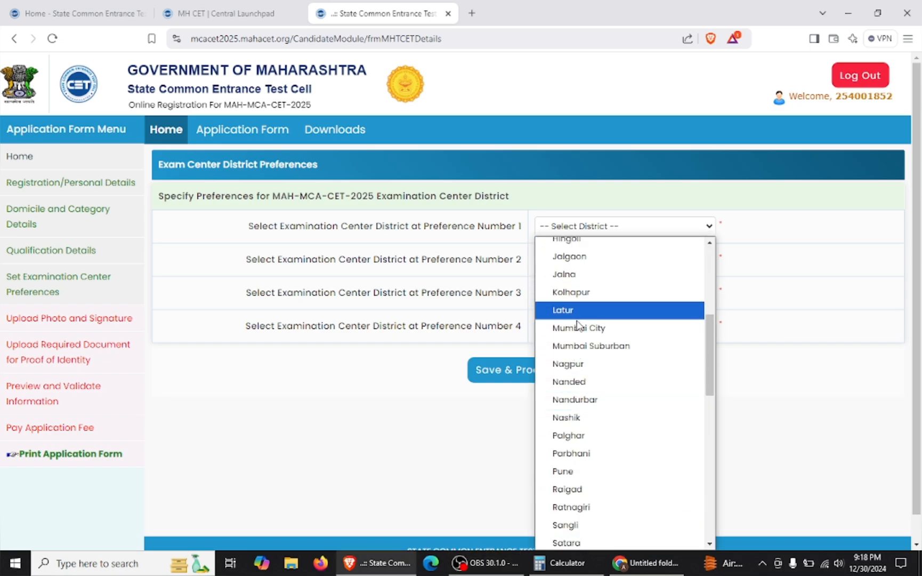
click(584, 342)
click(582, 260)
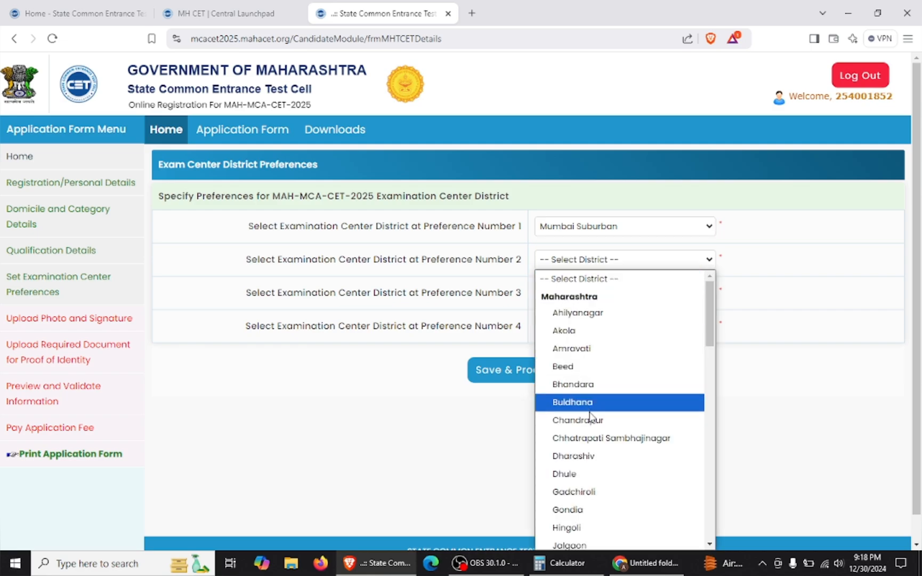
scroll(590, 416, down, 8)
click(580, 356)
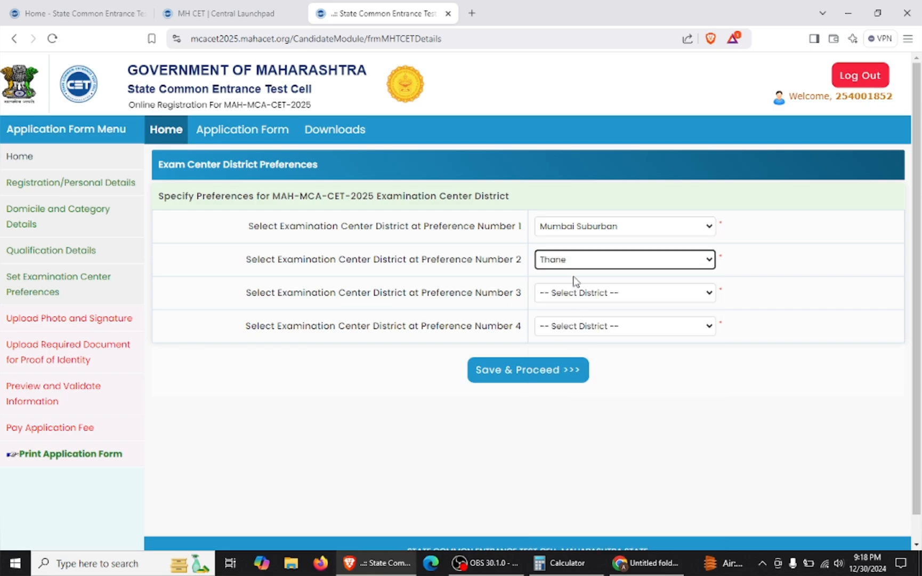
Set the examination center district to Raigad for preference 3 and Nashik for preference 4.
click(576, 294)
scroll(586, 184, down, 5)
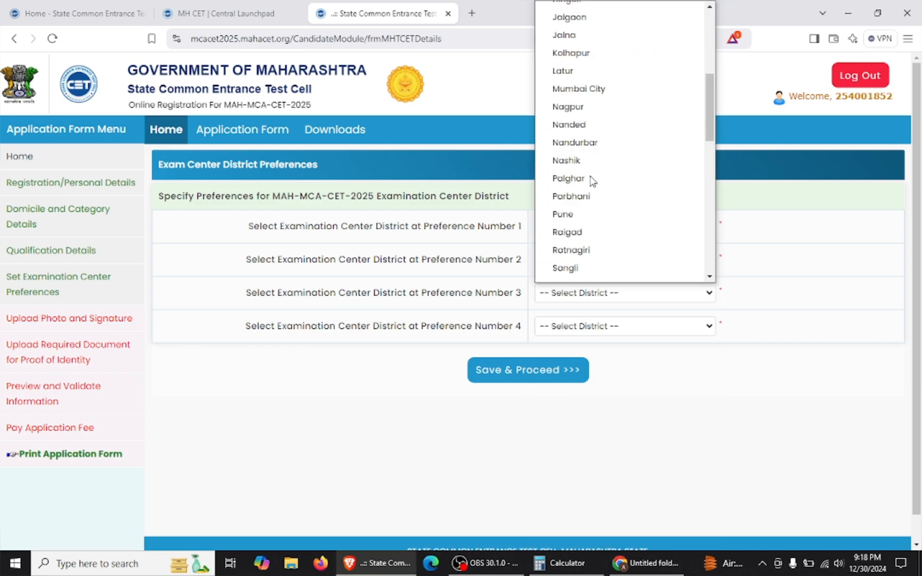
click(582, 235)
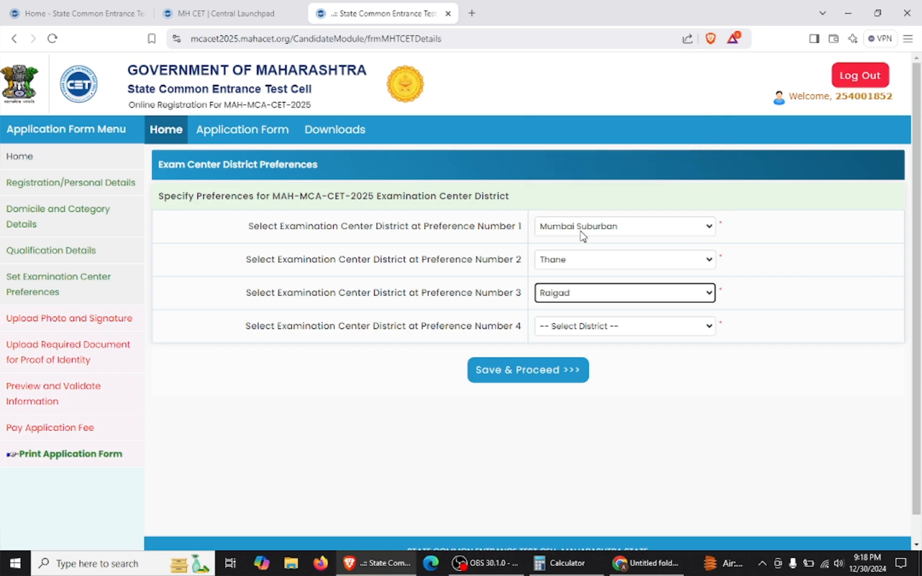
click(574, 333)
scroll(577, 282, down, 8)
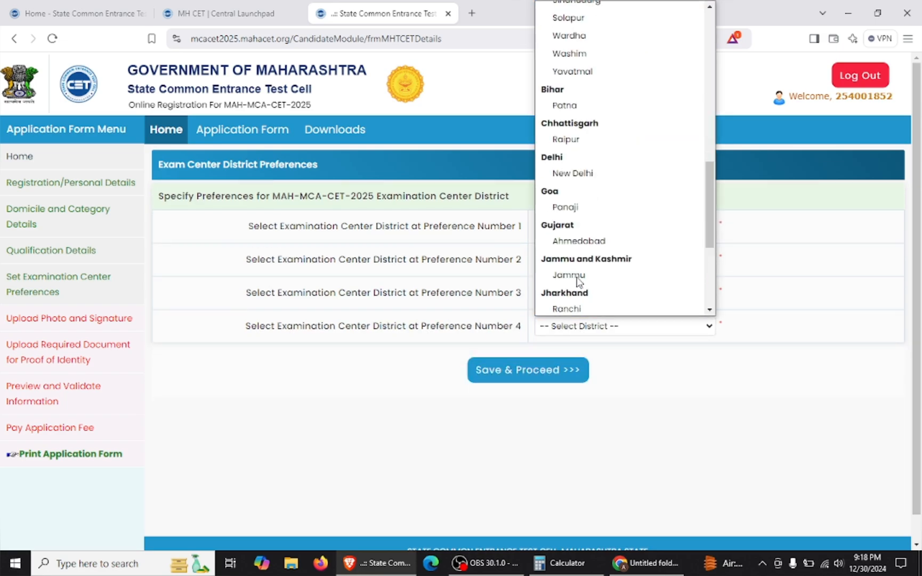
scroll(578, 253, up, 6)
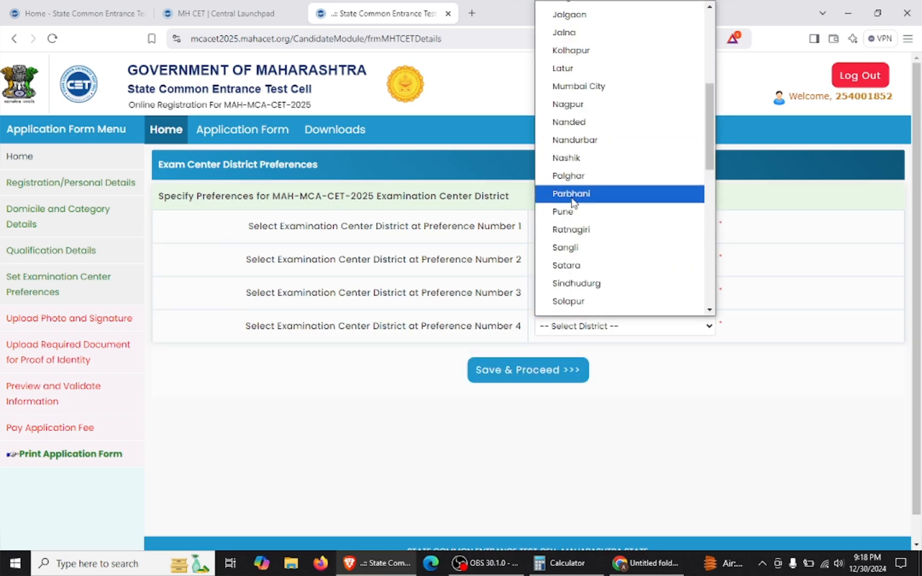
click(574, 157)
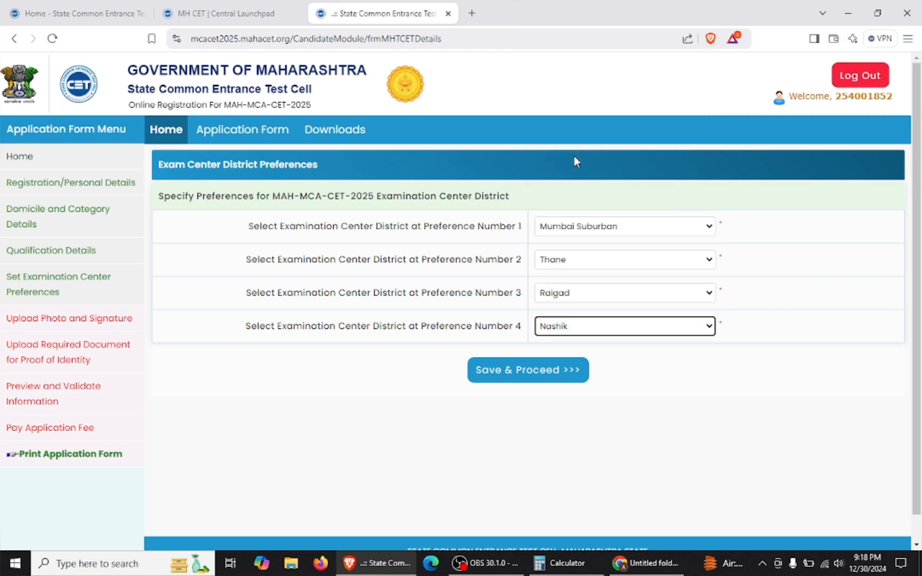
Save the examination center district preferences and set the upload type to Photograph.
click(526, 374)
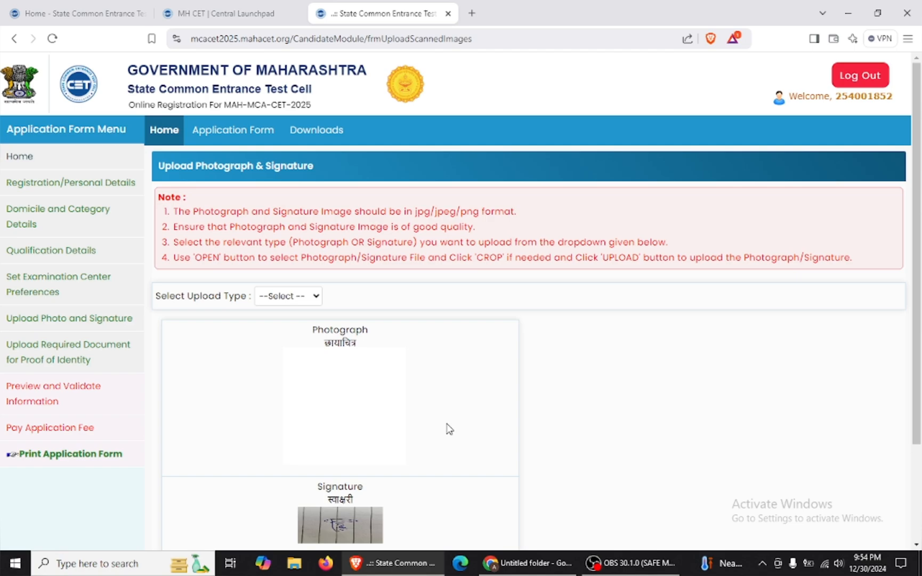
click(304, 302)
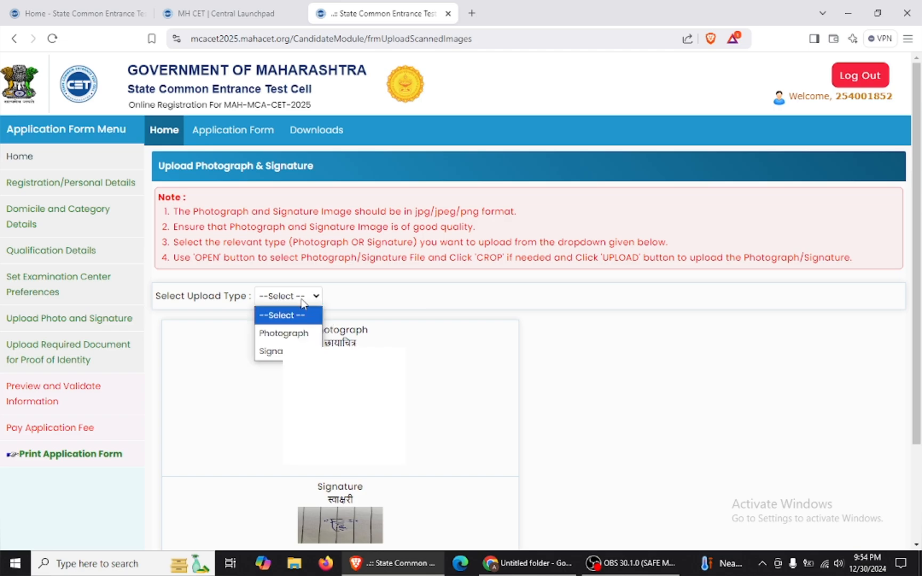
click(285, 332)
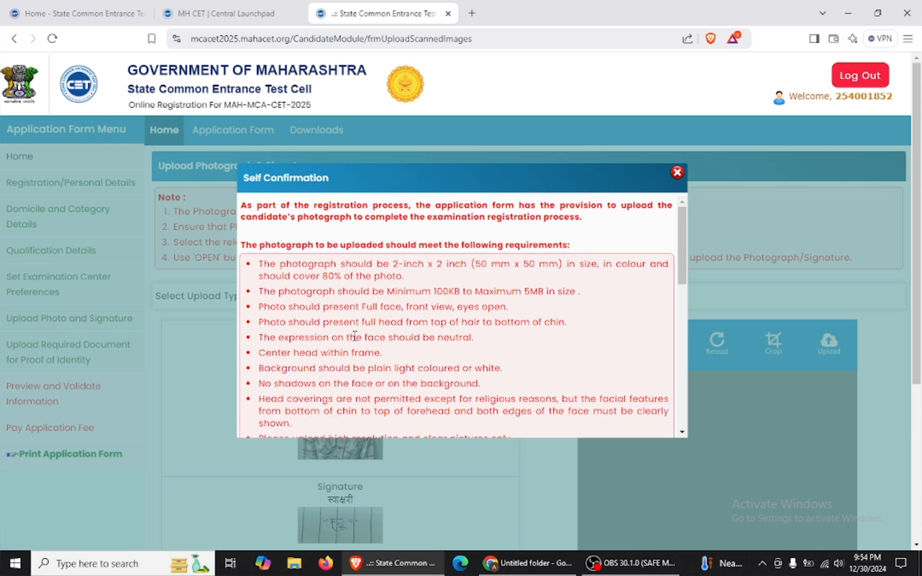
Agree to the photograph requirements and save the photograph and signature section.
scroll(568, 353, down, 5)
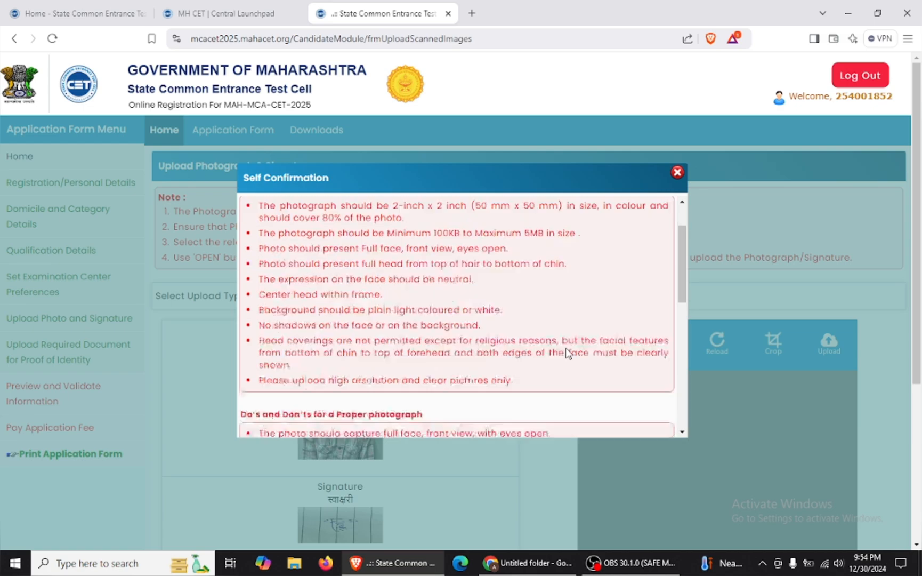
scroll(567, 353, down, 3)
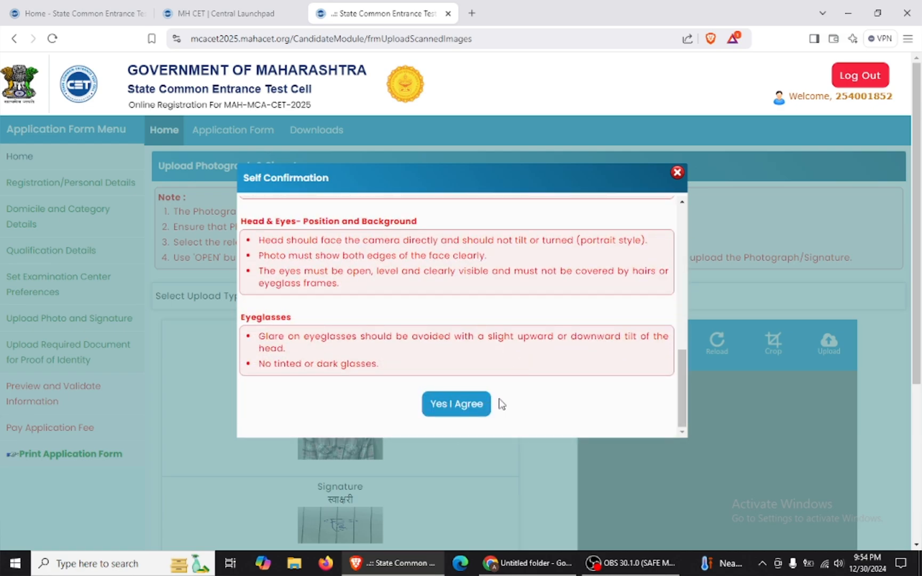
click(451, 407)
scroll(452, 412, down, 1)
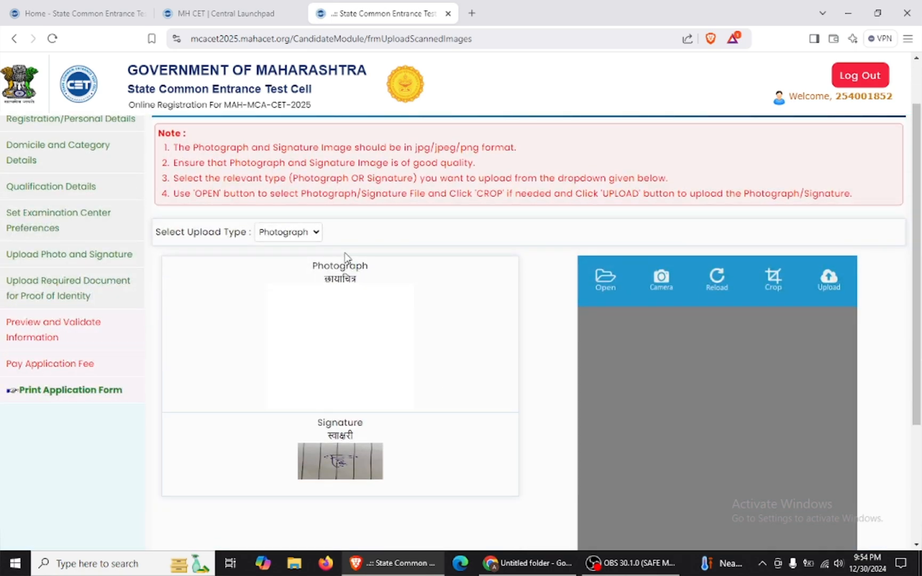
scroll(427, 352, down, 3)
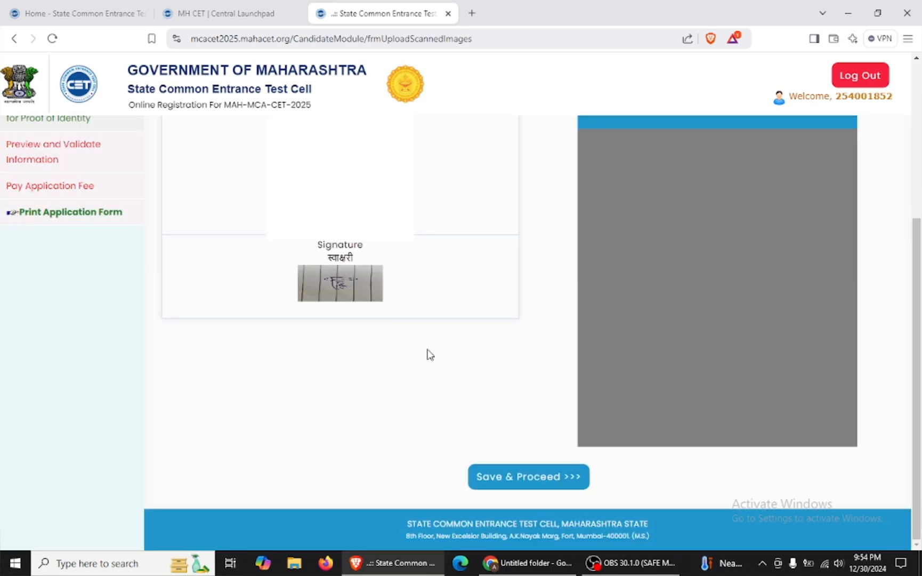
click(520, 475)
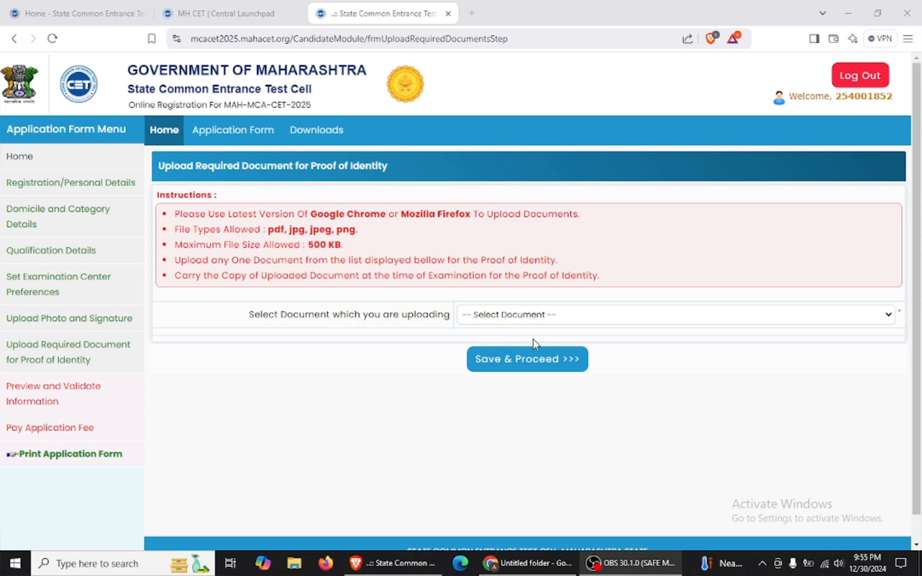
Select Aadhaar Card as proof of identity and load WhatsApp Image 2024-12-30 at 21.55.20_5258ebdd.jpg from the Desktop for upload.
click(547, 315)
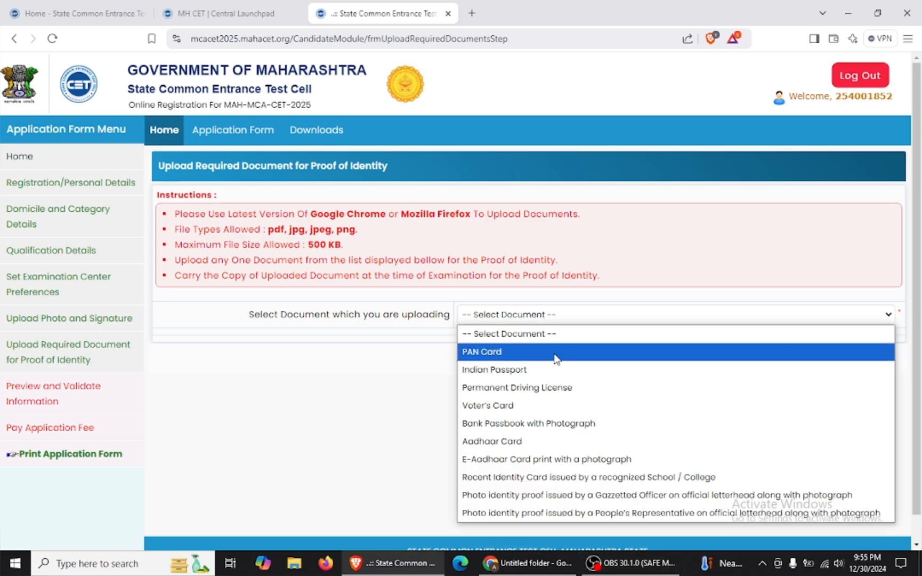
click(523, 441)
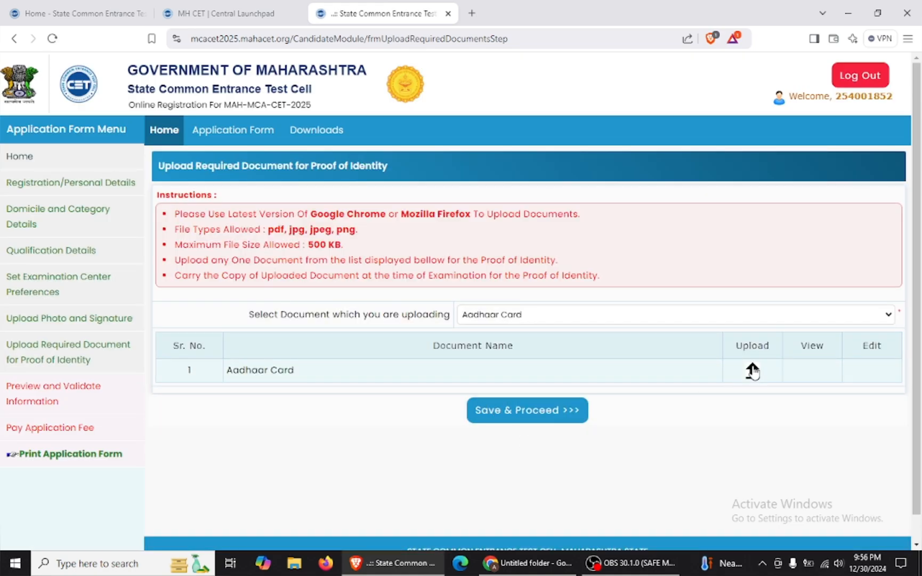
click(752, 370)
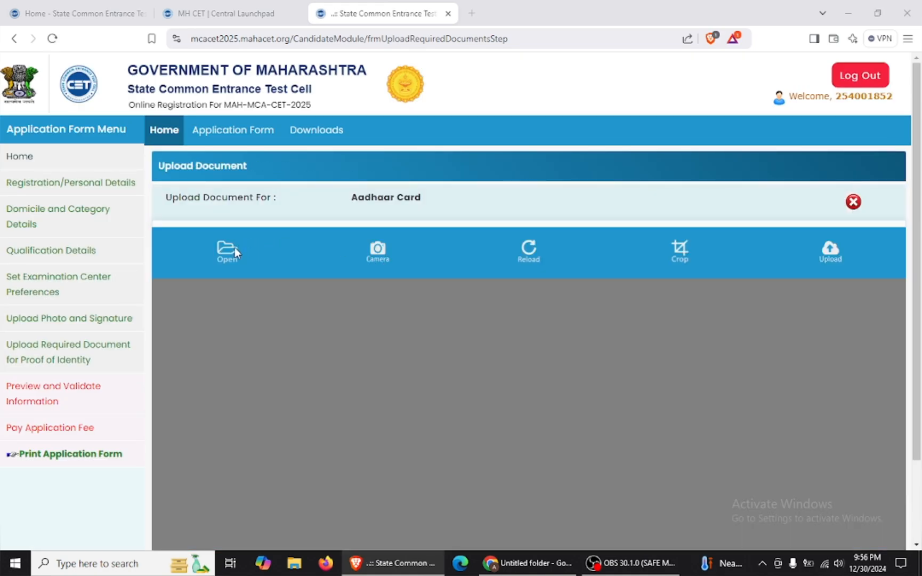
click(235, 247)
click(225, 216)
click(340, 288)
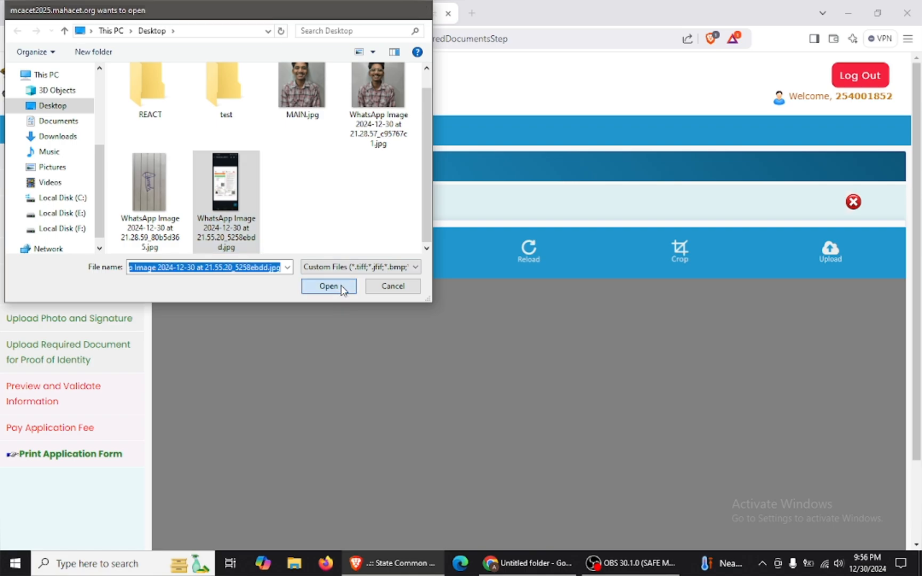
Frame a crop around the white document page in the Aadhaar Card screenshot and upload the image.
scroll(508, 371, down, 1)
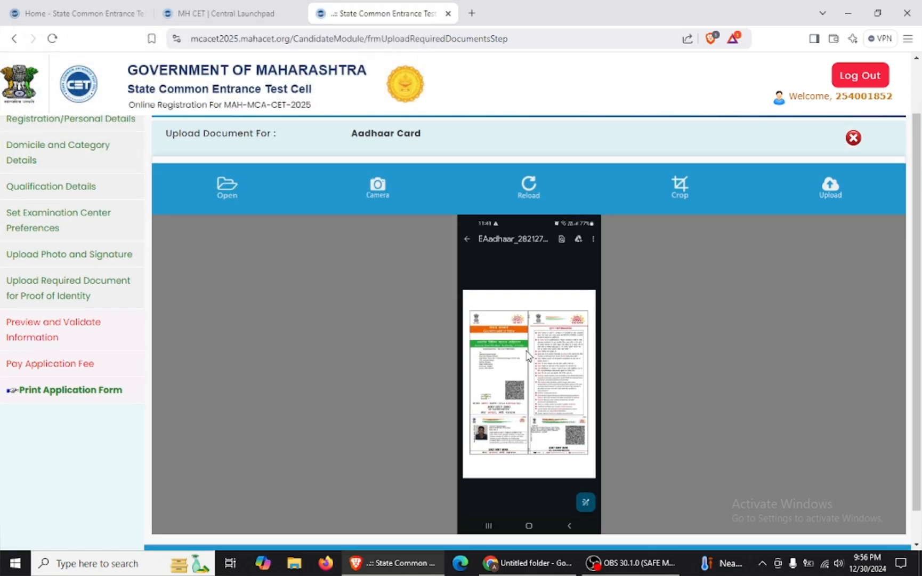
click(680, 187)
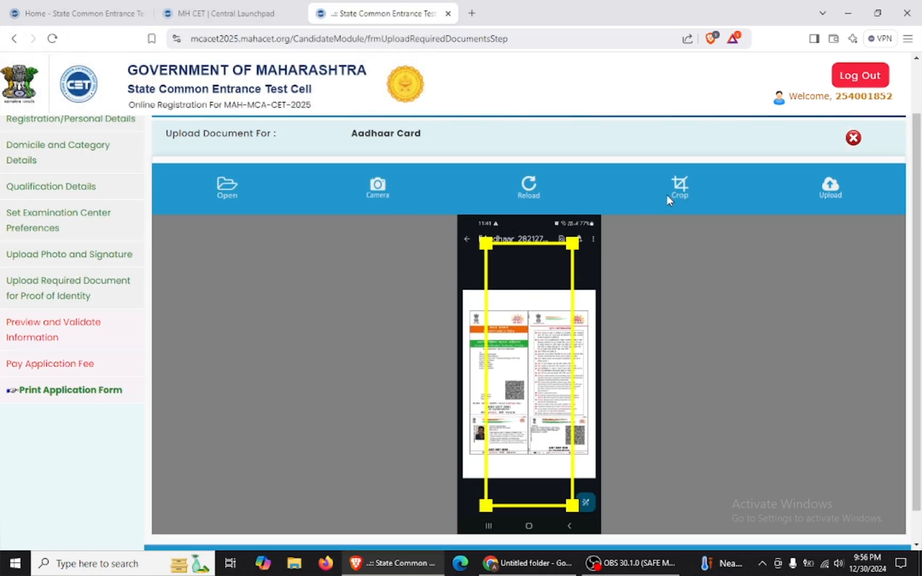
drag(489, 238, 463, 285)
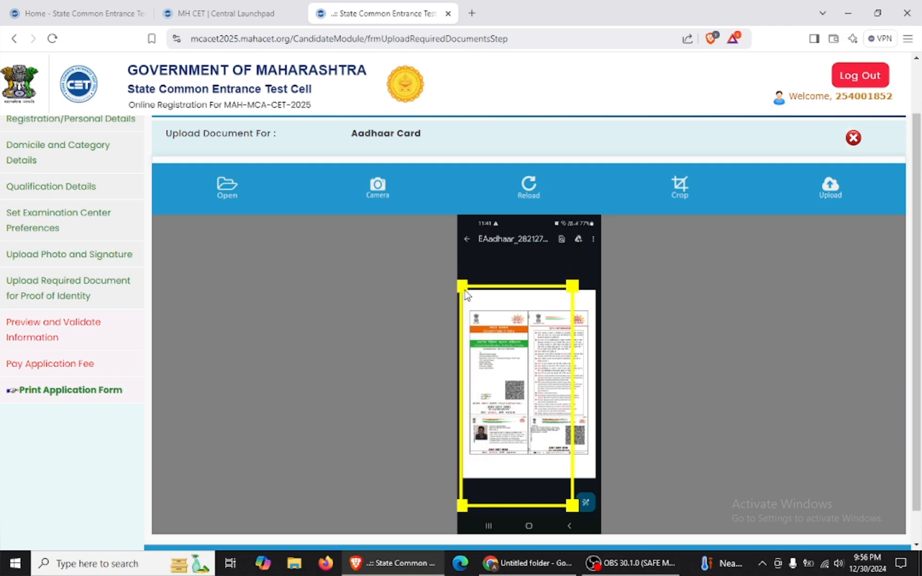
drag(573, 286, 596, 288)
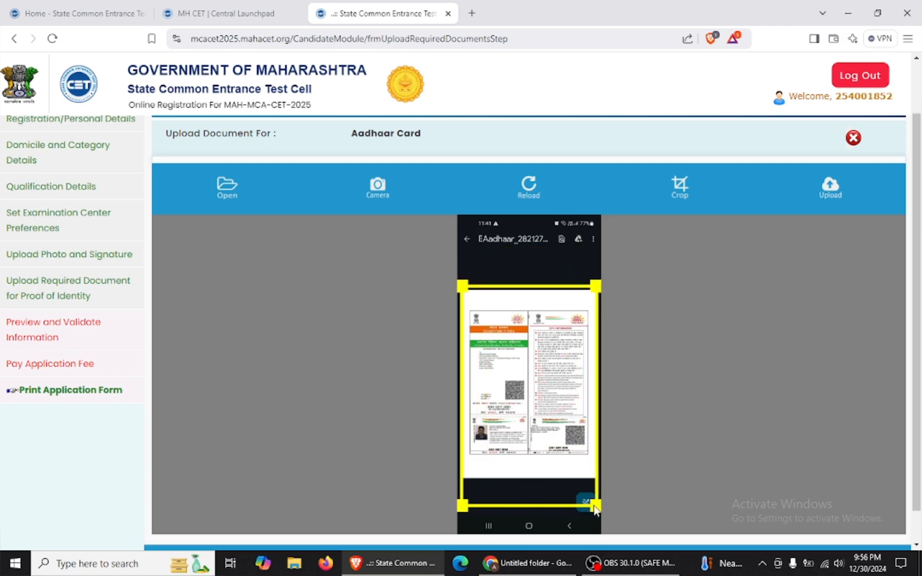
drag(595, 504, 595, 477)
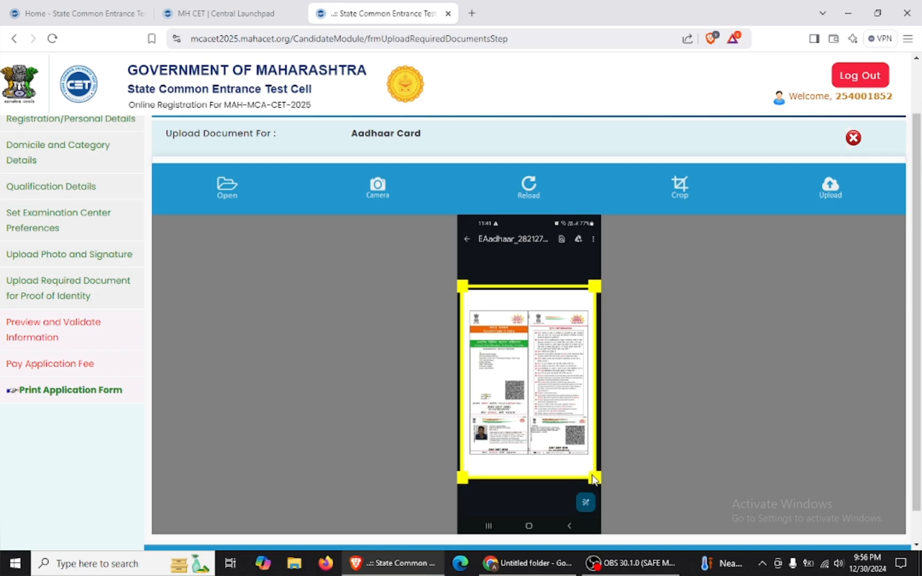
scroll(812, 315, down, 1)
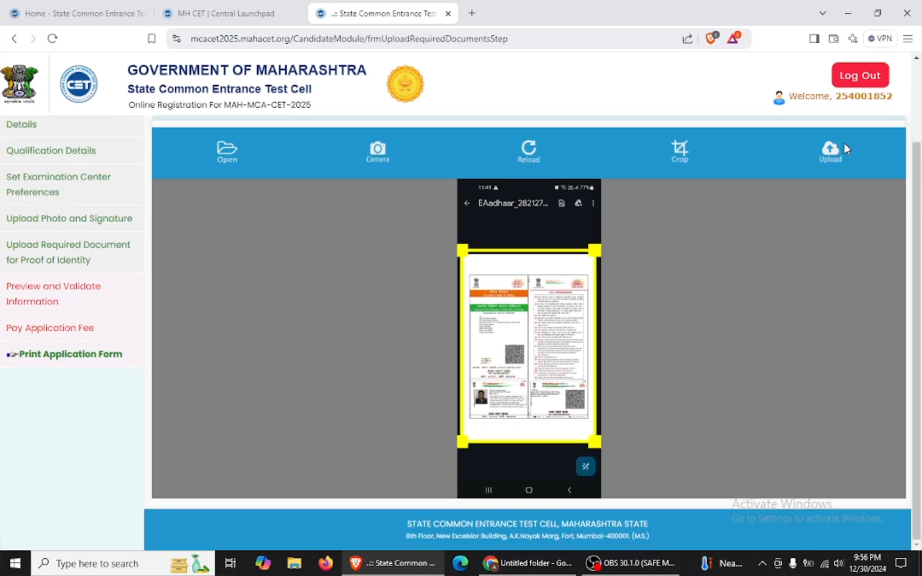
click(831, 154)
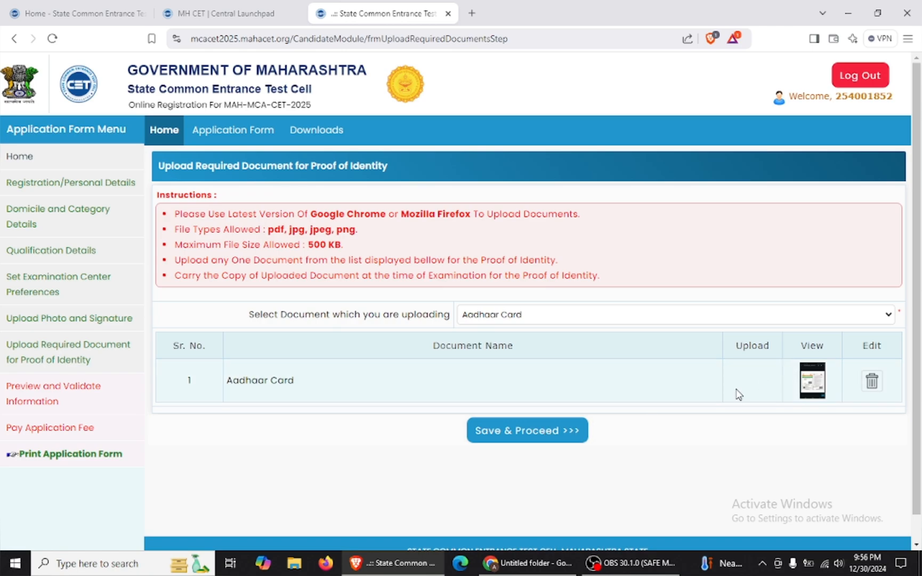
Save the proof of identity section and review the application form preview through to the uploaded document list.
click(552, 434)
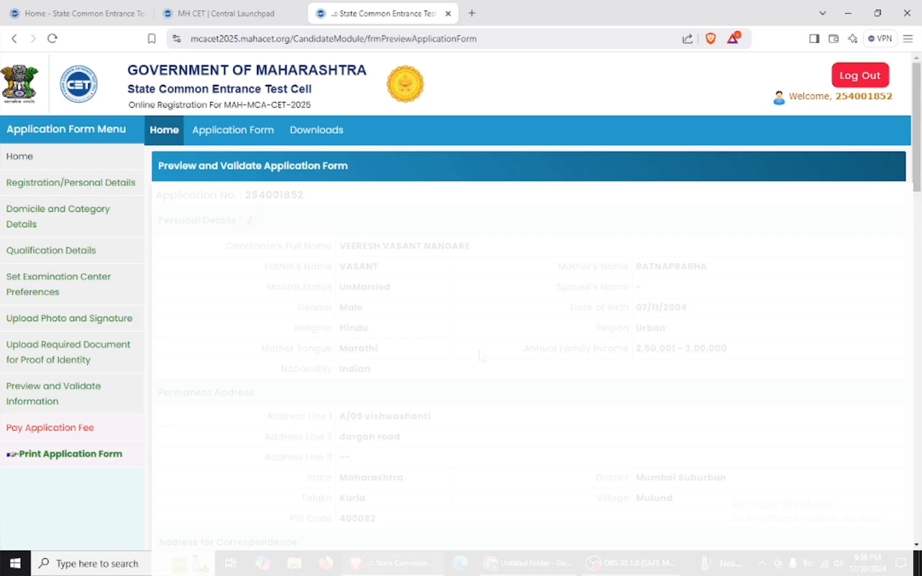
scroll(482, 356, down, 1)
scroll(482, 356, down, 3)
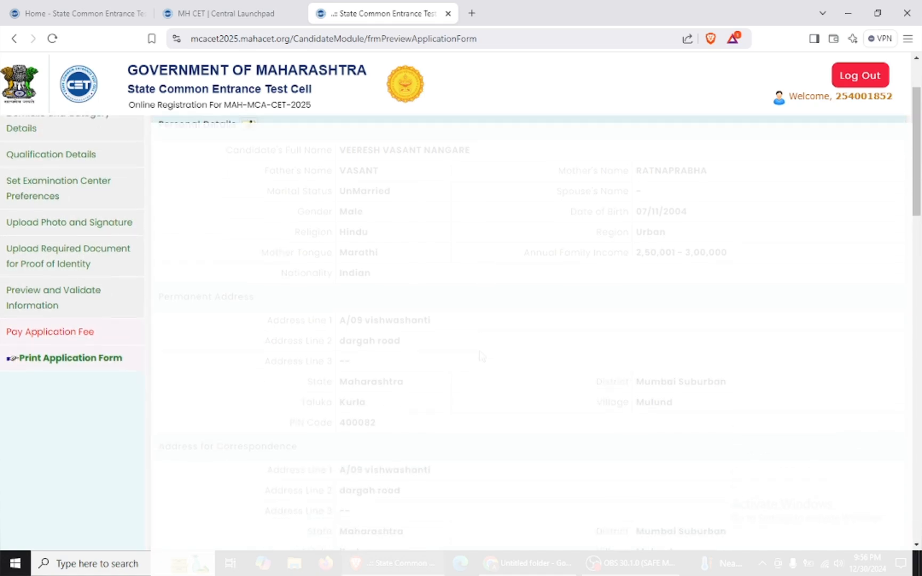
scroll(482, 355, down, 10)
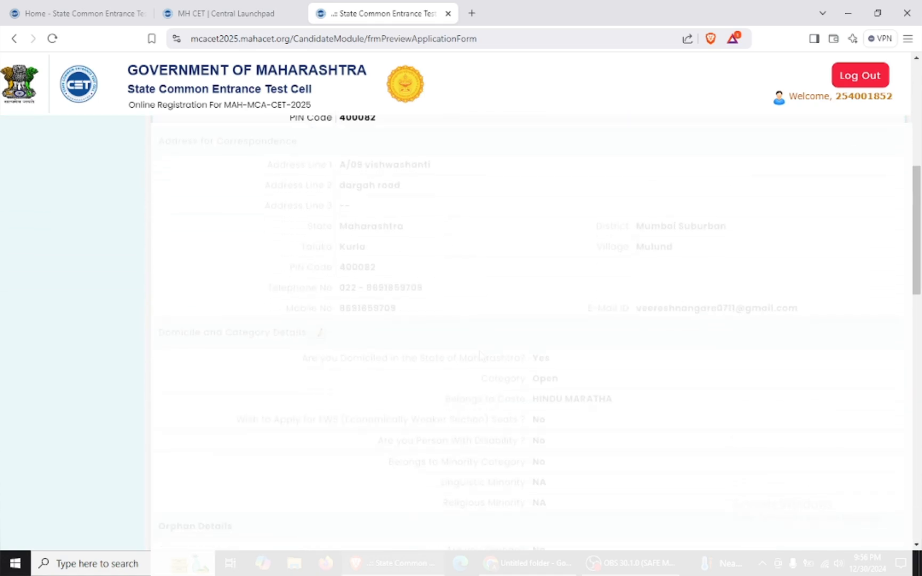
scroll(479, 354, down, 6)
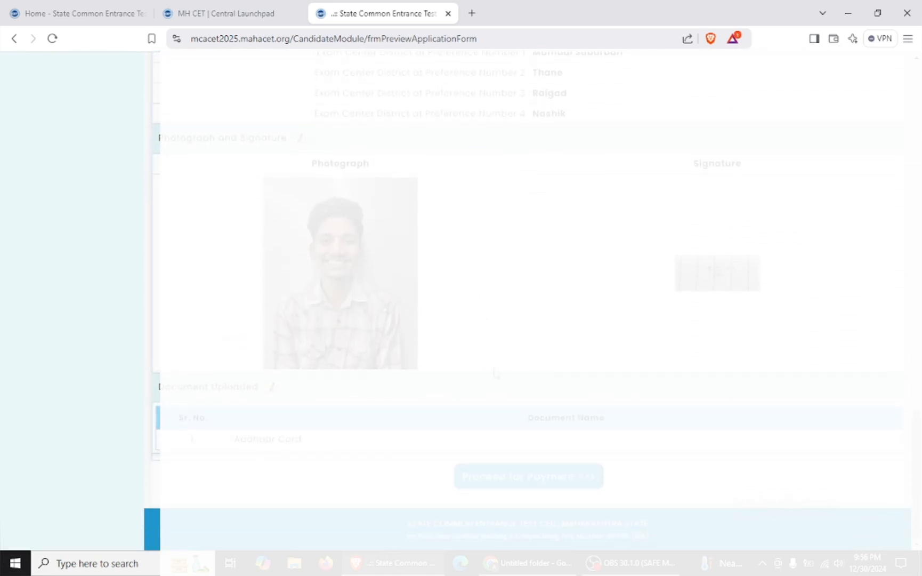
Confirm proceeding from the form preview to payment and submit the fee cart with Application Fee selected.
click(527, 479)
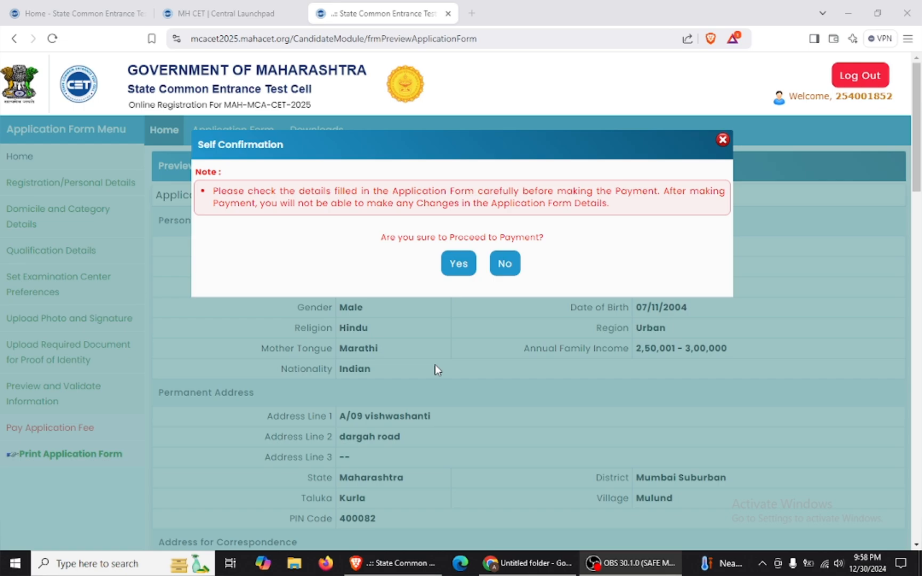
click(458, 264)
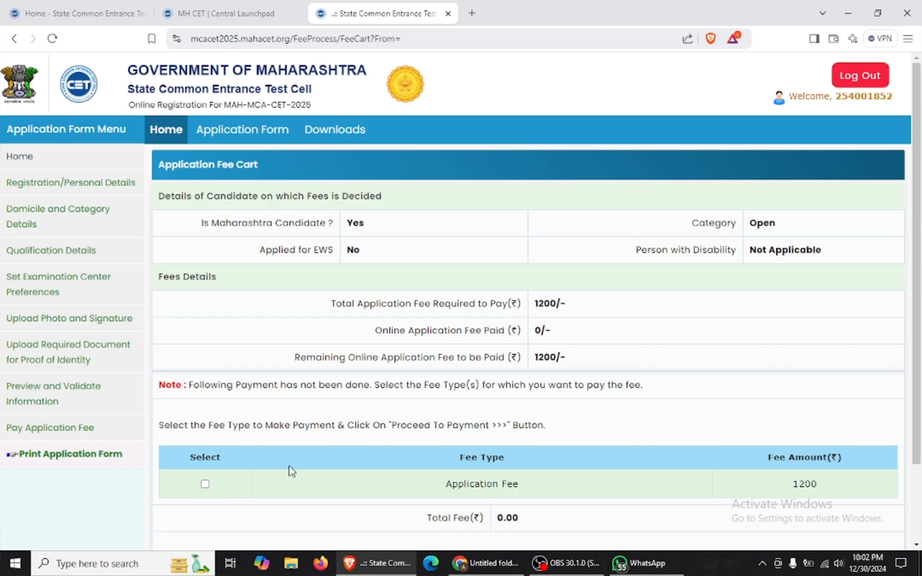
click(204, 484)
scroll(368, 420, down, 3)
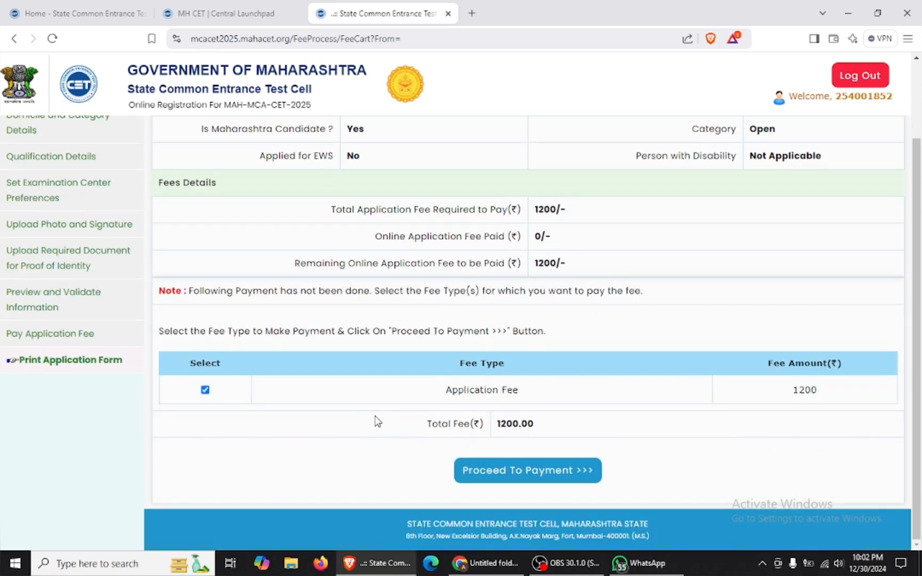
click(500, 470)
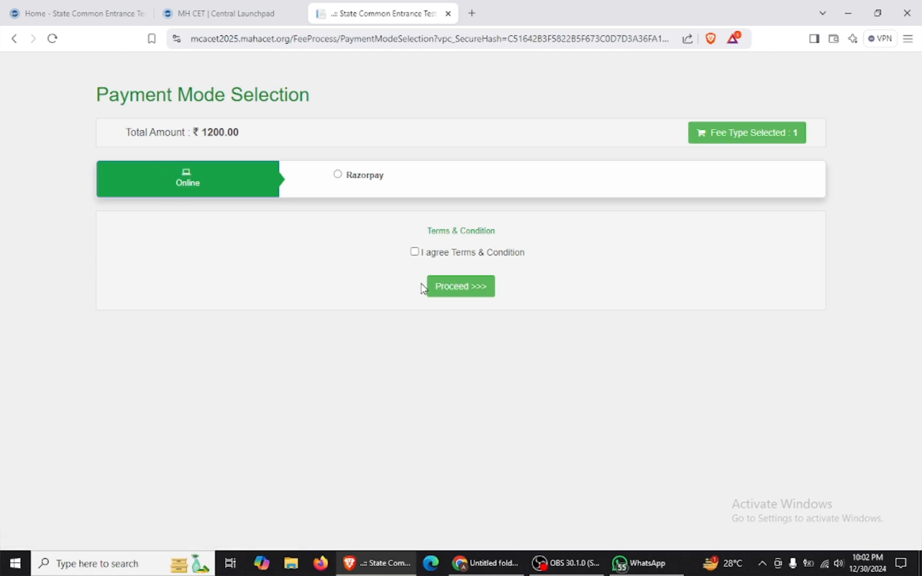
Accept the payment terms and conditions, select Razorpay as the payment mode, and confirm the redirect to the payment gateway.
click(414, 252)
click(461, 290)
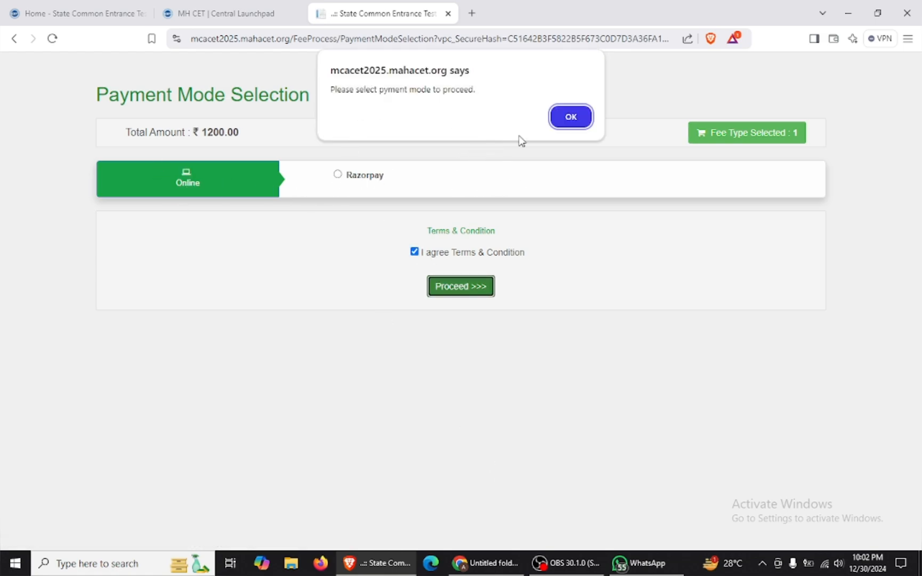
click(571, 116)
click(338, 175)
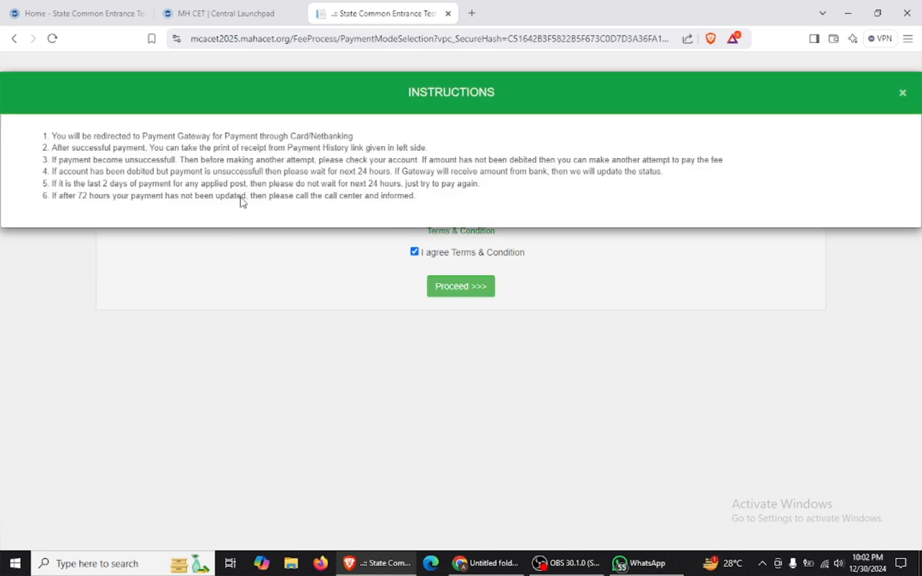
click(902, 93)
click(473, 296)
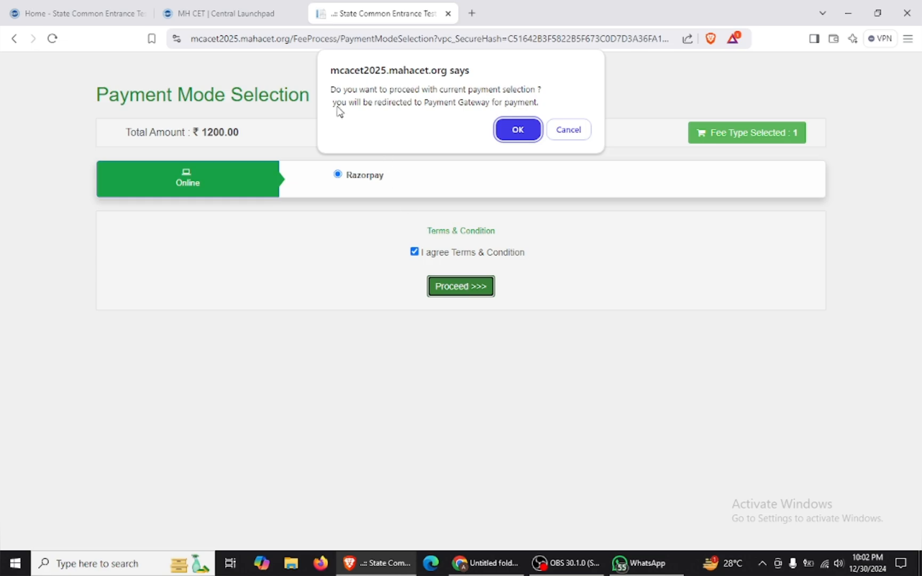
click(518, 131)
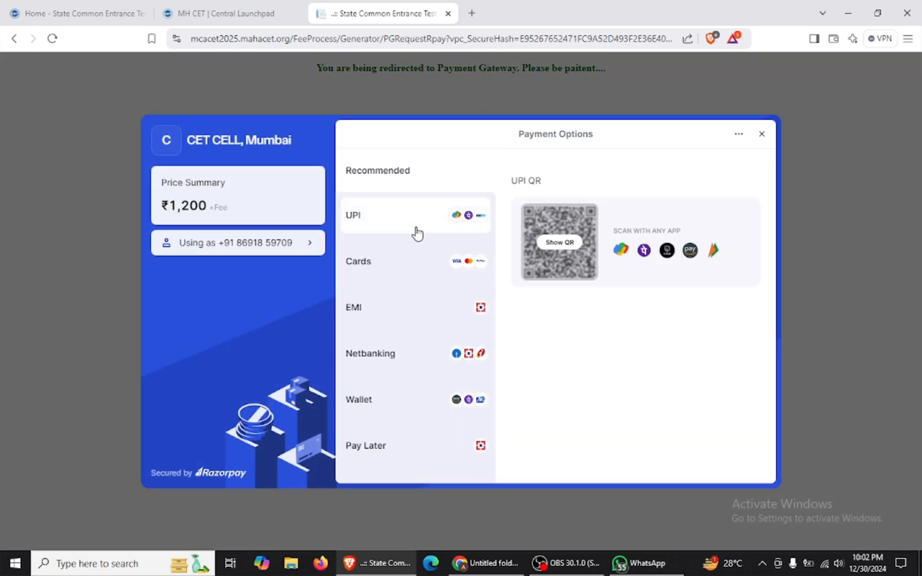
Choose UPI in the payment options, accept the fee breakup for the QR code, and verify and pay the application fee.
click(416, 229)
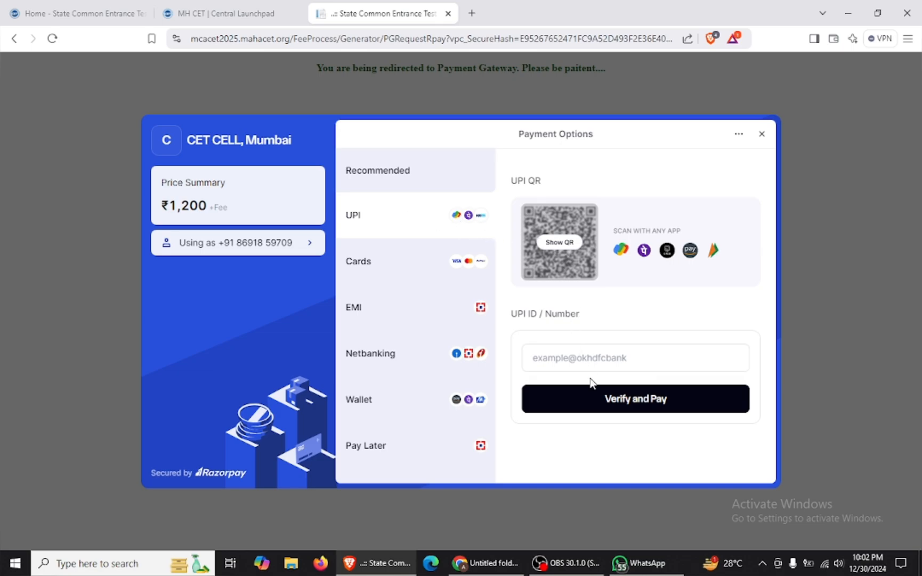
click(565, 239)
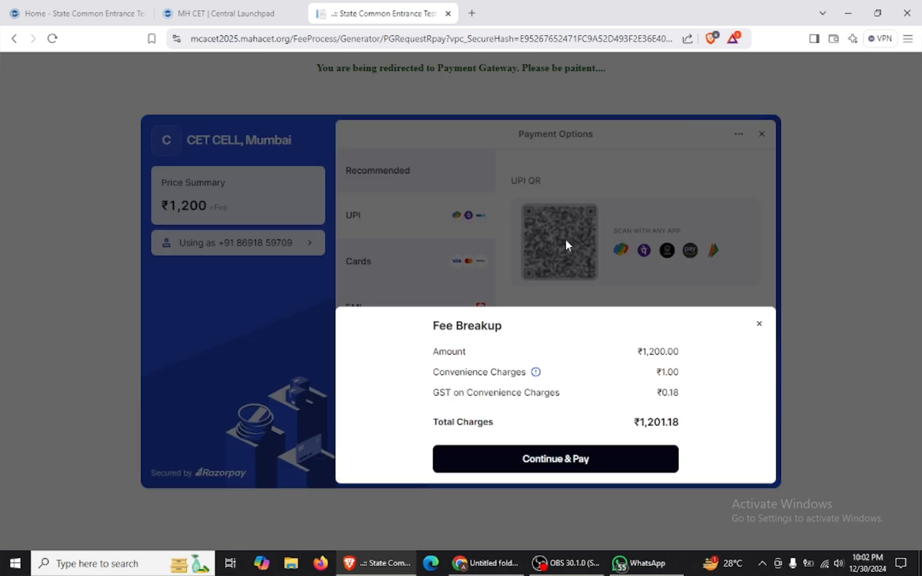
click(583, 462)
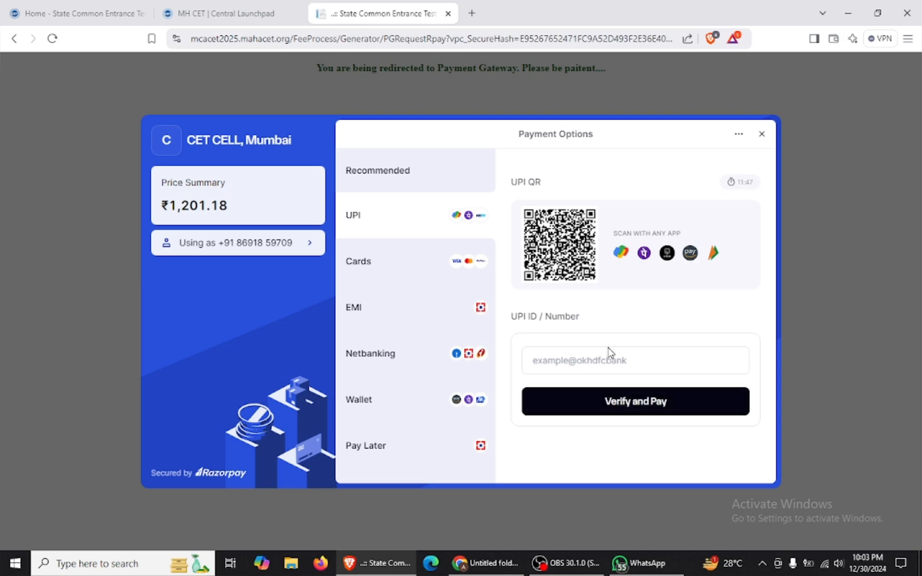
click(625, 401)
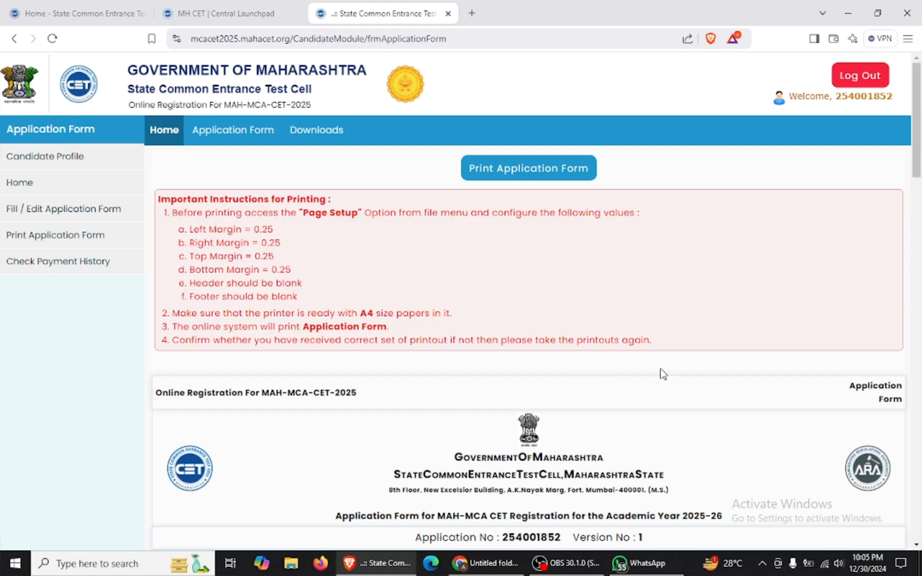
Review the completed application form down to the declaration and print all its pages with Microsoft Print to PDF.
scroll(664, 373, down, 20)
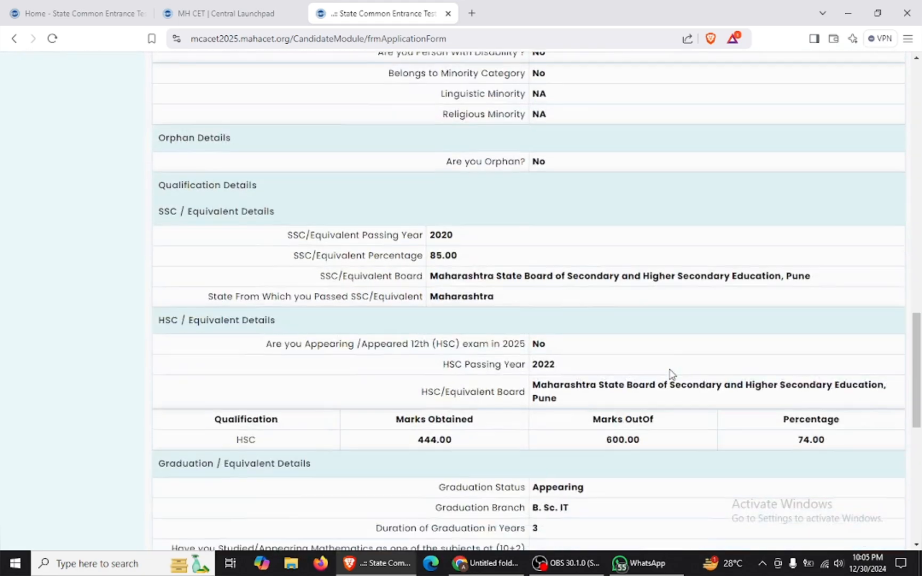
scroll(671, 373, down, 8)
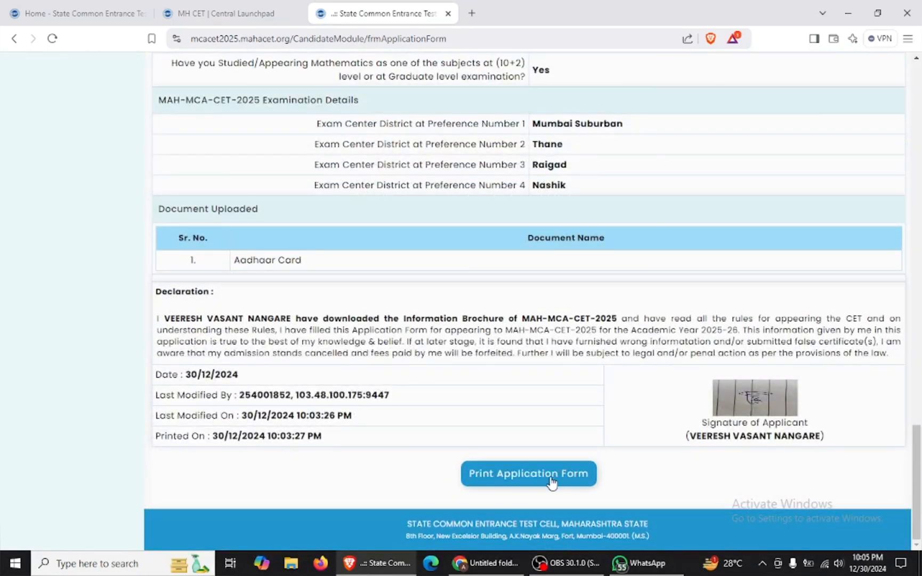
click(552, 482)
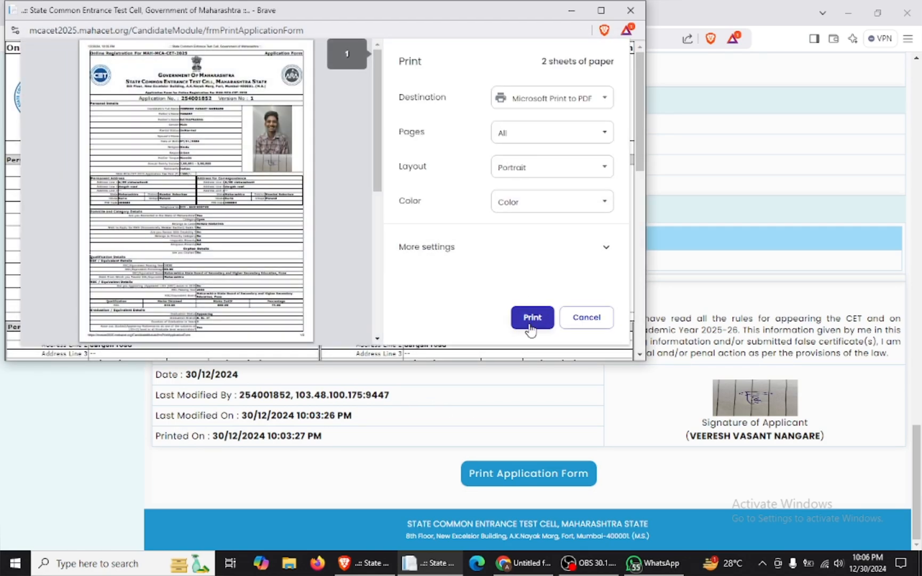
click(530, 325)
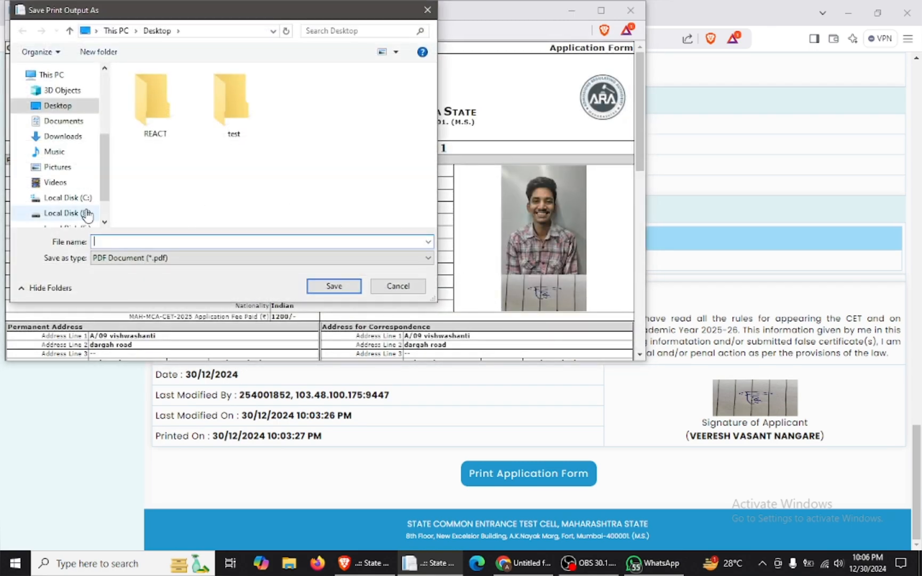
Save the print output to the Desktop as a PDF document named 123456789.
click(337, 287)
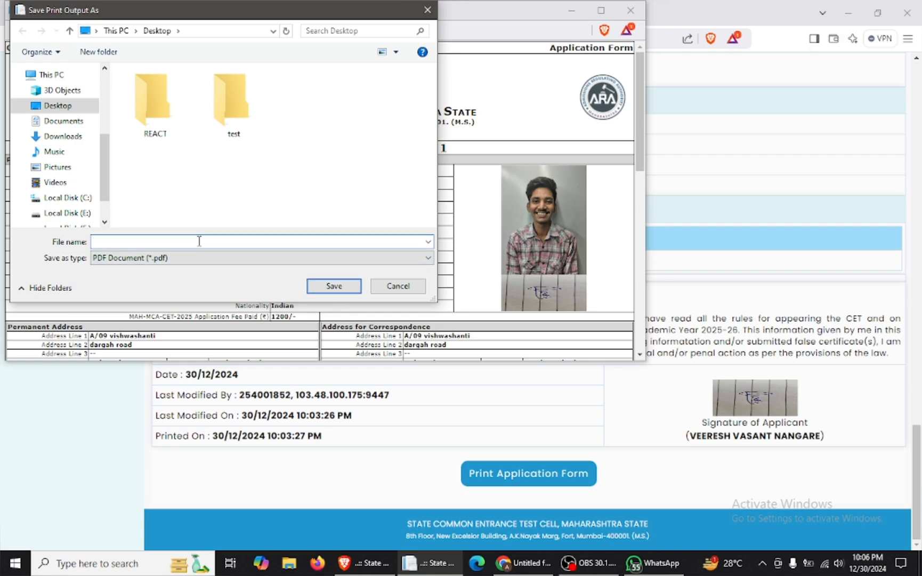
text(123456789)
click(331, 286)
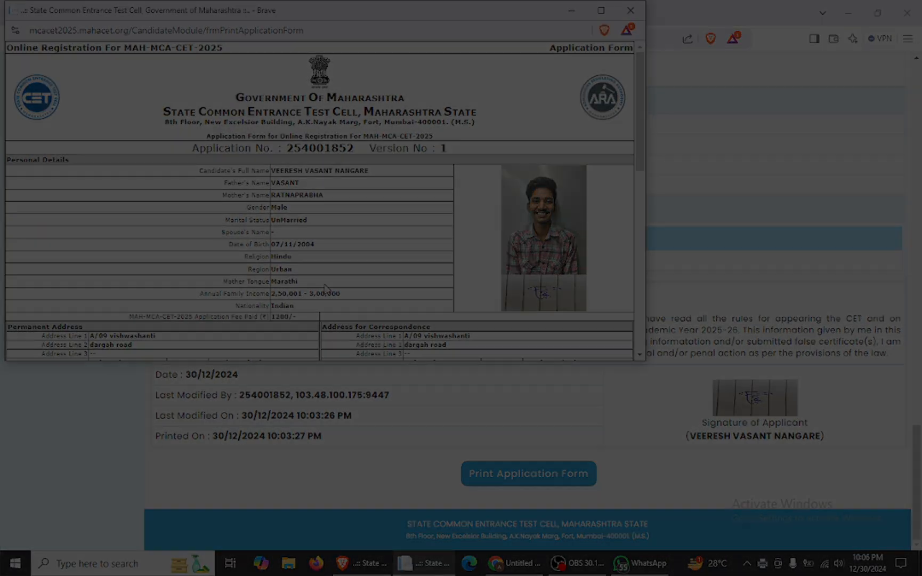